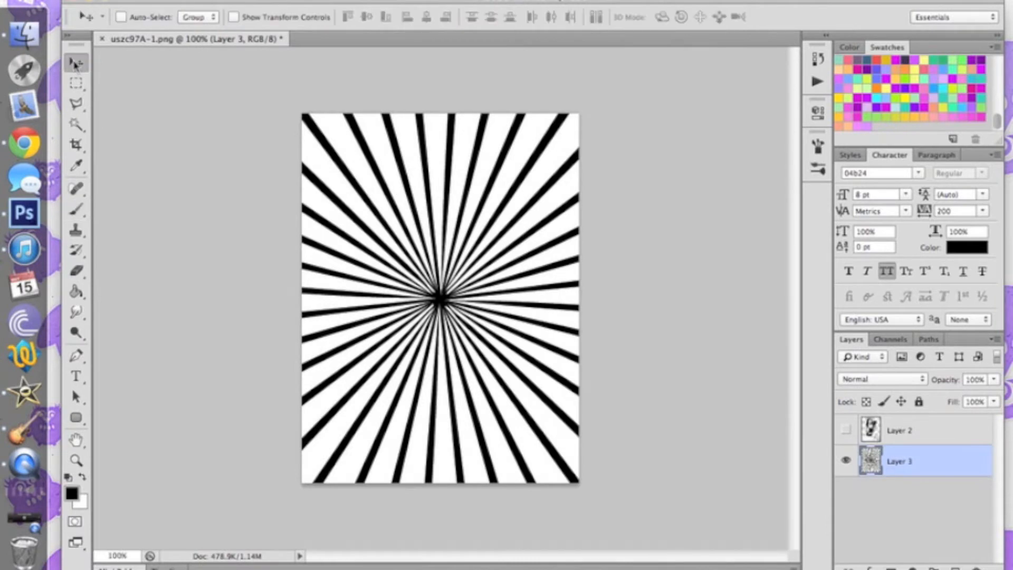
Set up the Brush tool with a hard round 30 px tip and change its size to 110 px
{"action": "left_click", "coordinate": [75, 209]}
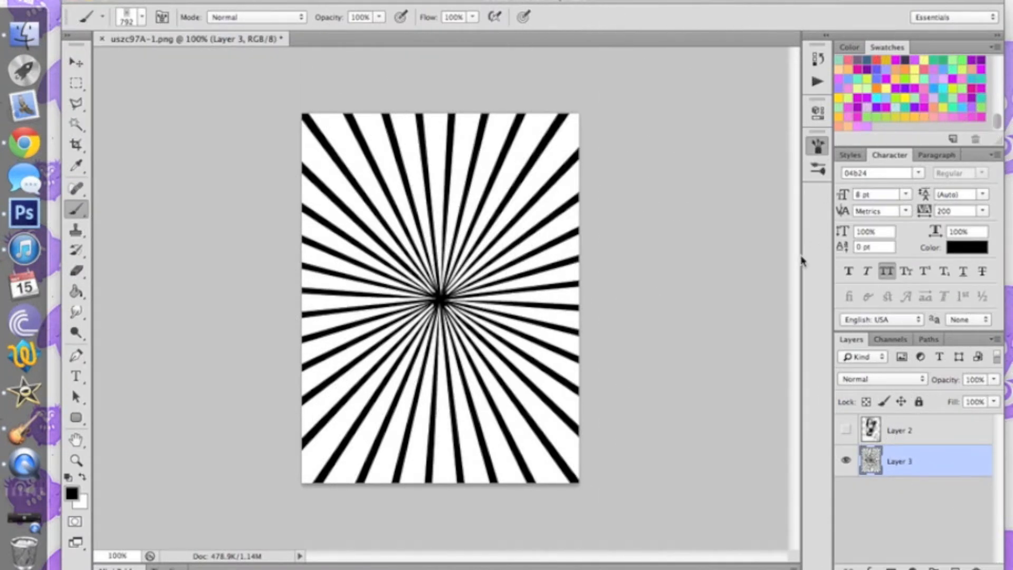
{"action": "key", "text": "F5"}
{"action": "left_click_drag", "start_coordinate": [788, 259], "coordinate": [789, 133]}
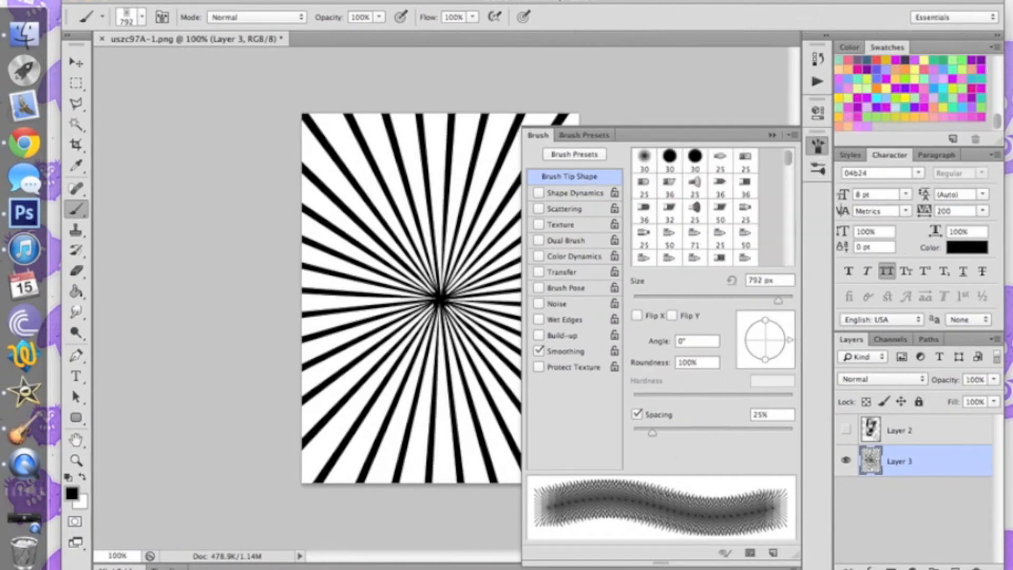
{"action": "left_click", "coordinate": [695, 157]}
{"action": "left_click_drag", "start_coordinate": [758, 281], "coordinate": [686, 279]}
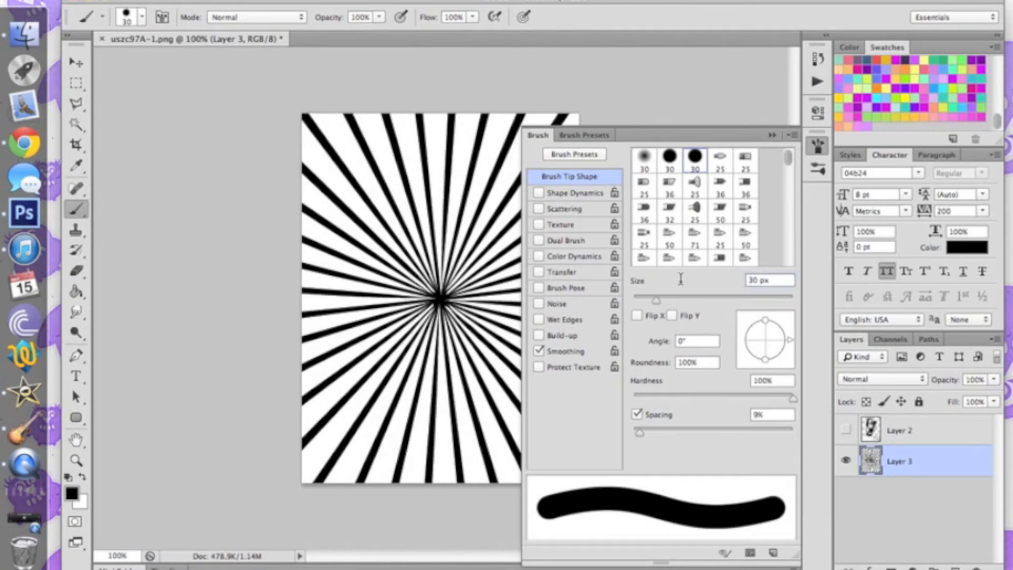
{"action": "left_click", "coordinate": [757, 280]}
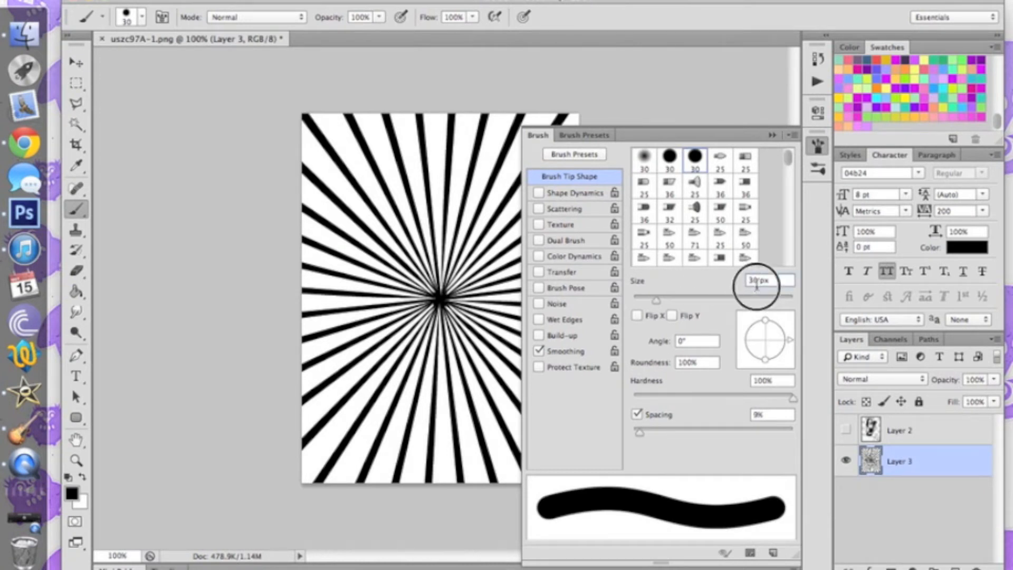
{"action": "left_click", "coordinate": [754, 281]}
{"action": "key", "text": "BackSpace"}
{"action": "type", "text": "10"}
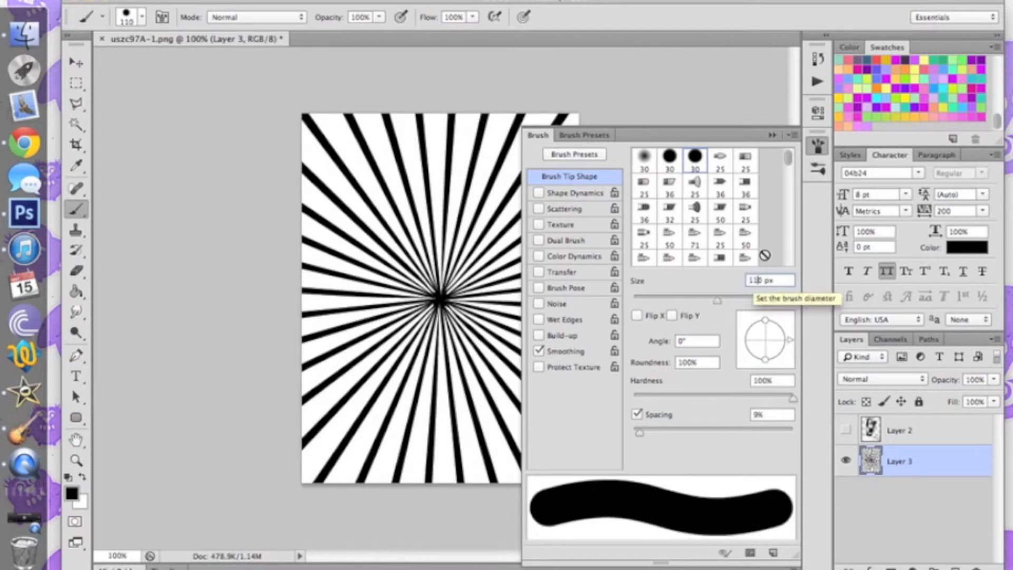
{"action": "left_click", "coordinate": [772, 136]}
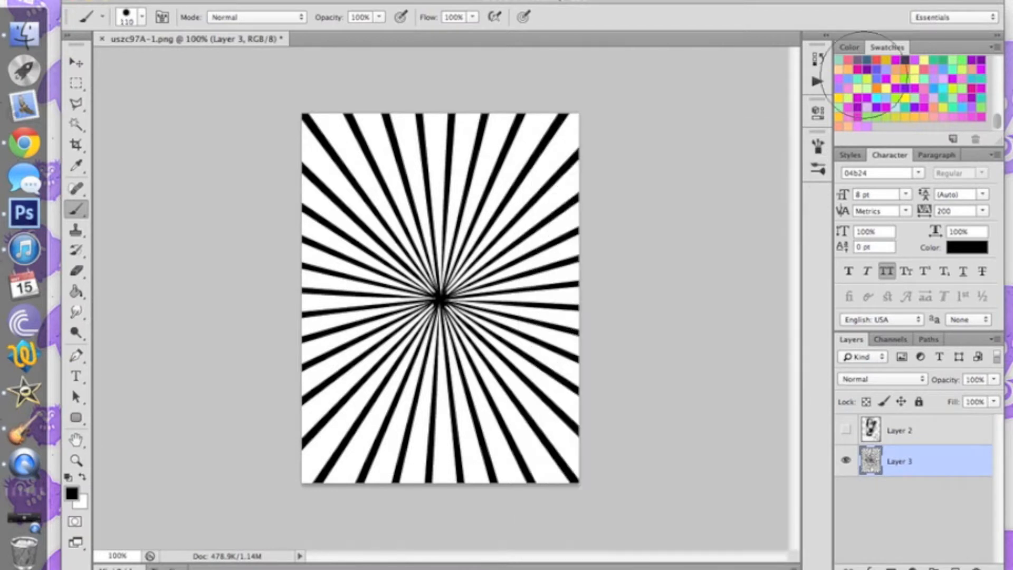
Stamp a pale yellow dot over the centre of the rays, delete it via a Magic Wand selection to cut a transparent hole, and deselect
{"action": "left_click", "coordinate": [892, 80]}
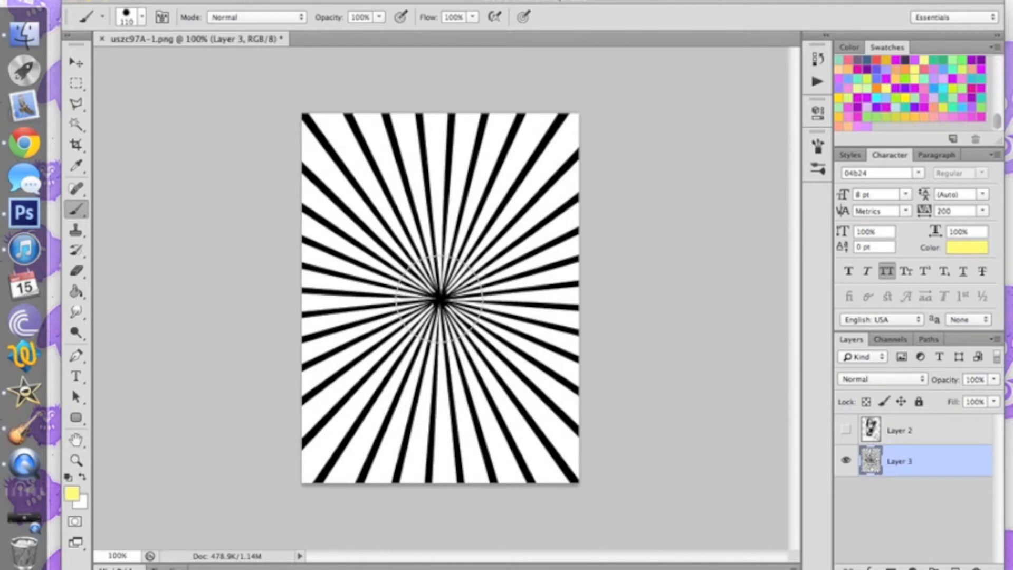
{"action": "left_click", "coordinate": [440, 299]}
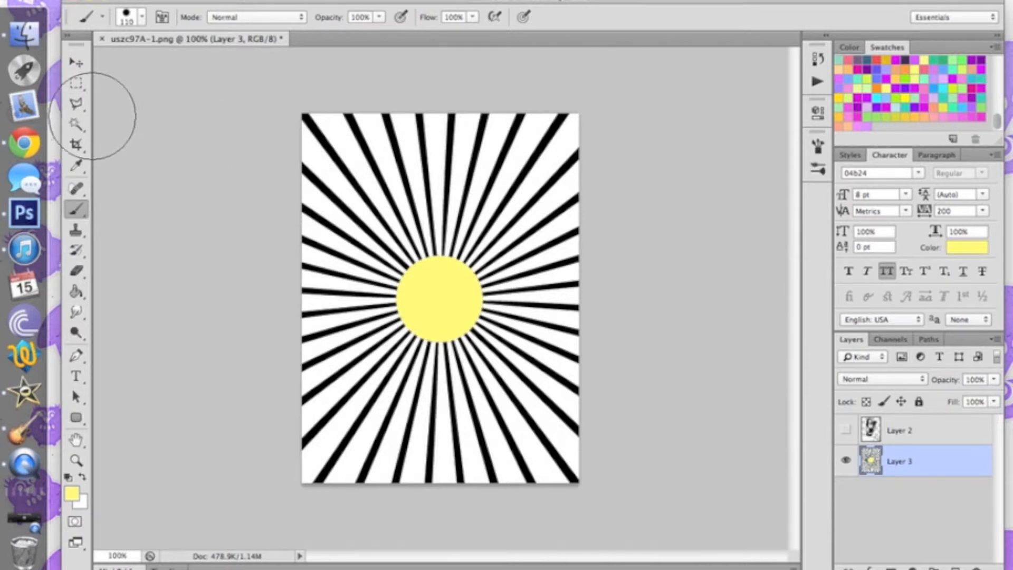
{"action": "left_click", "coordinate": [77, 124]}
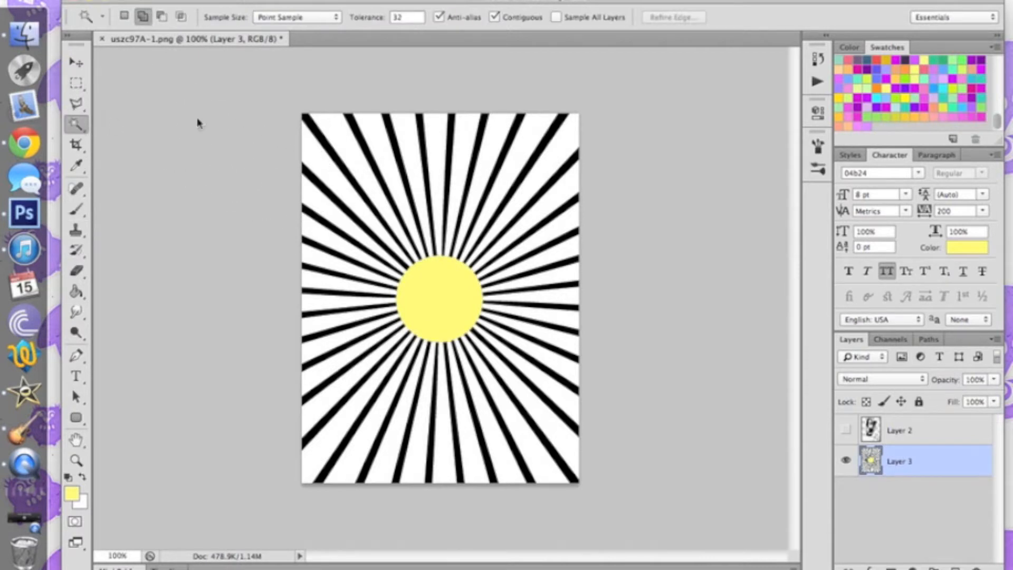
{"action": "left_click", "coordinate": [444, 295]}
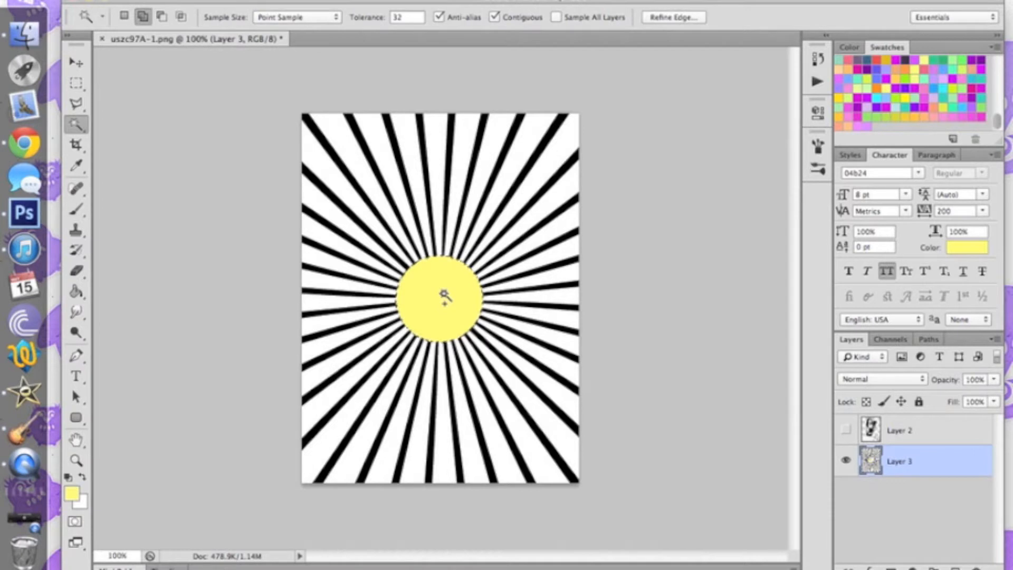
{"action": "key", "text": "Delete"}
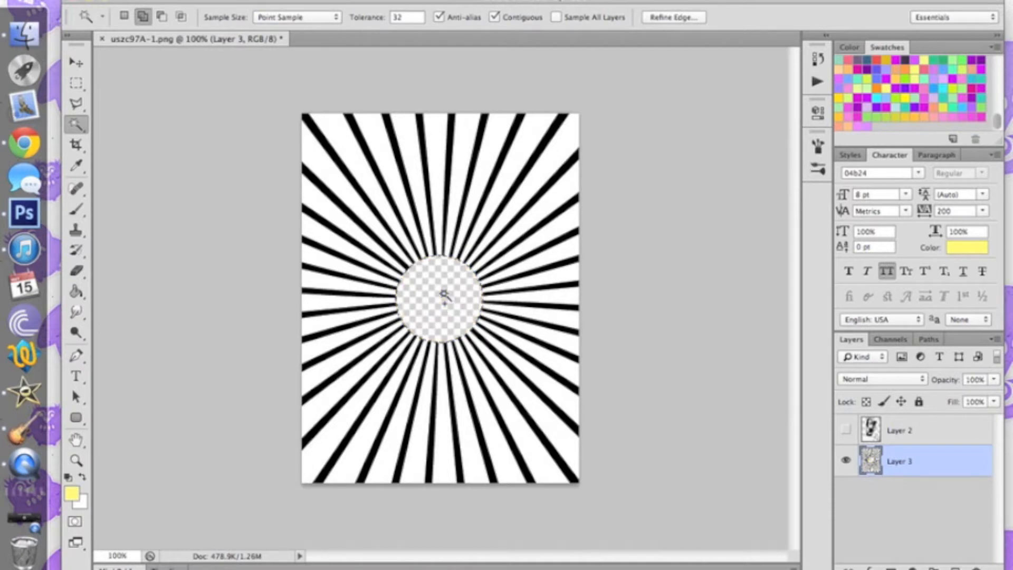
{"action": "left_click", "coordinate": [77, 67]}
{"action": "key", "text": "ctrl+d"}
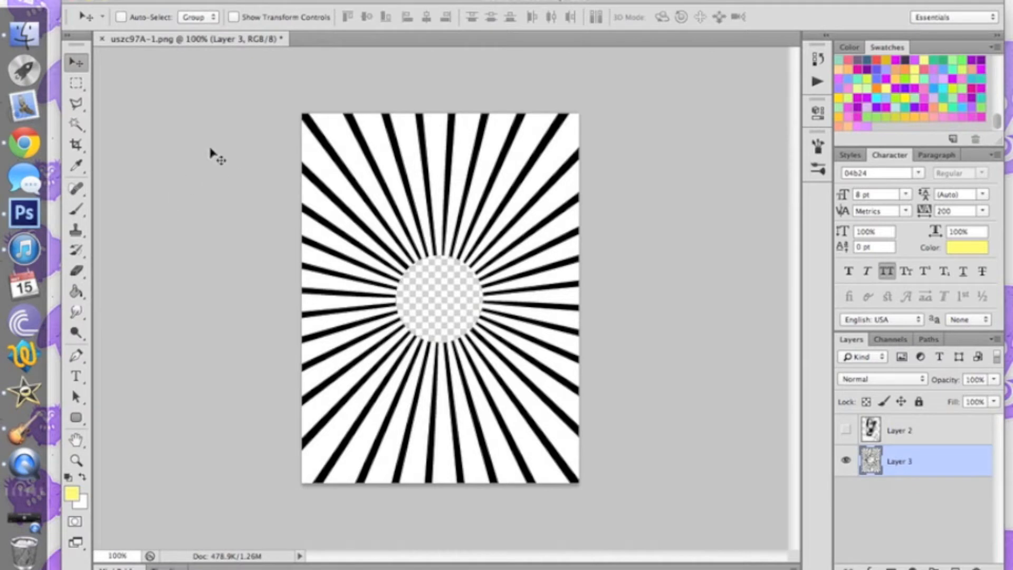
Add a new empty layer directly above Layer 3 and make Layer 3 active again
{"action": "left_click", "coordinate": [78, 129]}
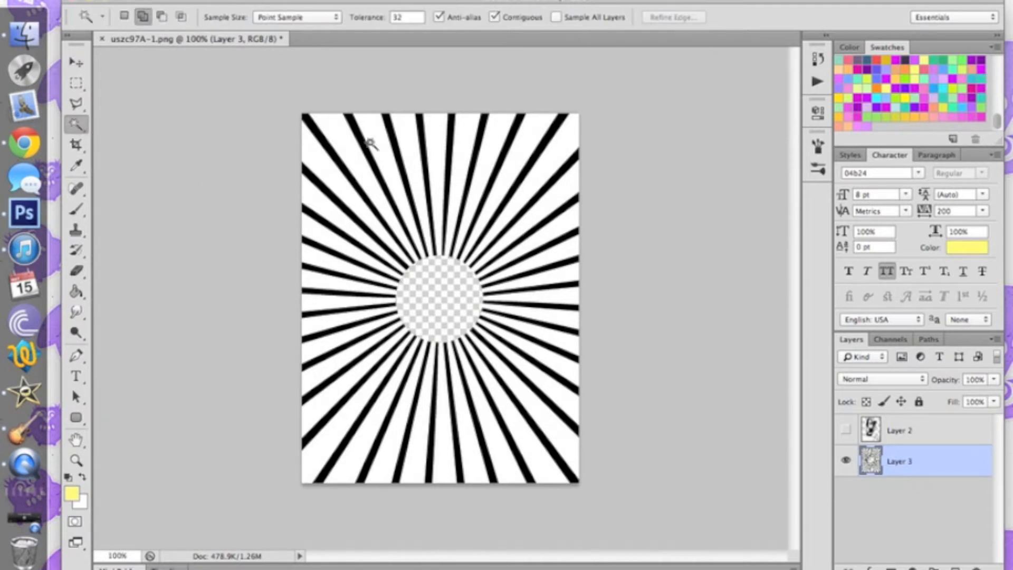
{"action": "left_click", "coordinate": [955, 566]}
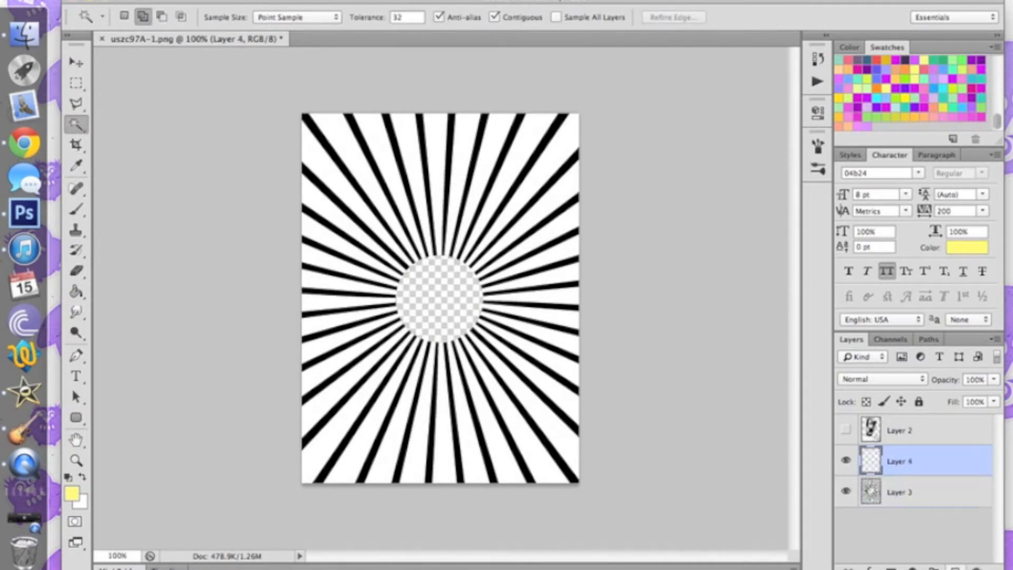
{"action": "left_click", "coordinate": [903, 496]}
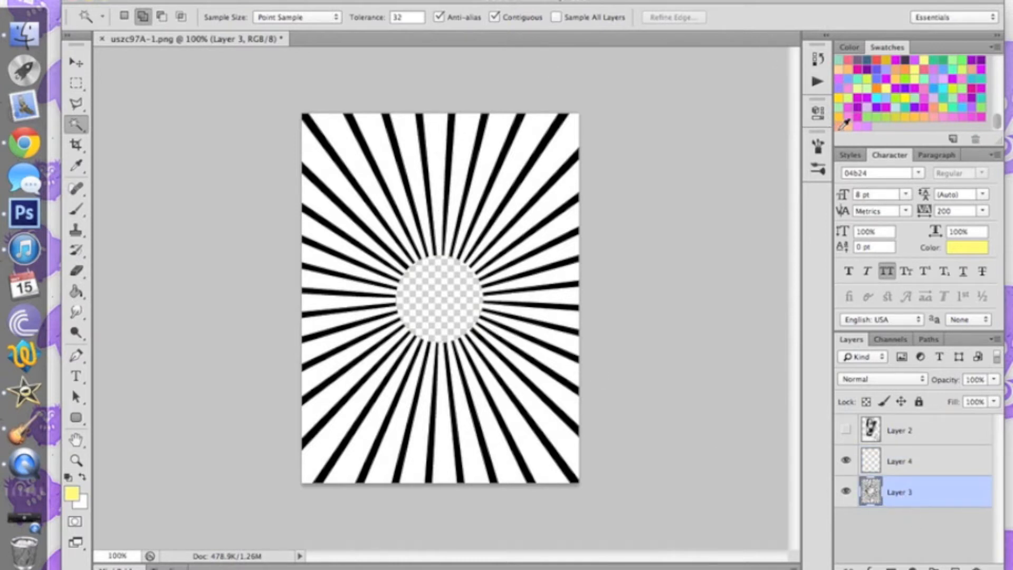
Set the foreground colour to salmon and select every fourth black ray on Layer 3 with the Magic Wand, starting just clockwise of straight up
{"action": "left_click", "coordinate": [840, 127]}
{"action": "left_click", "coordinate": [451, 119]}
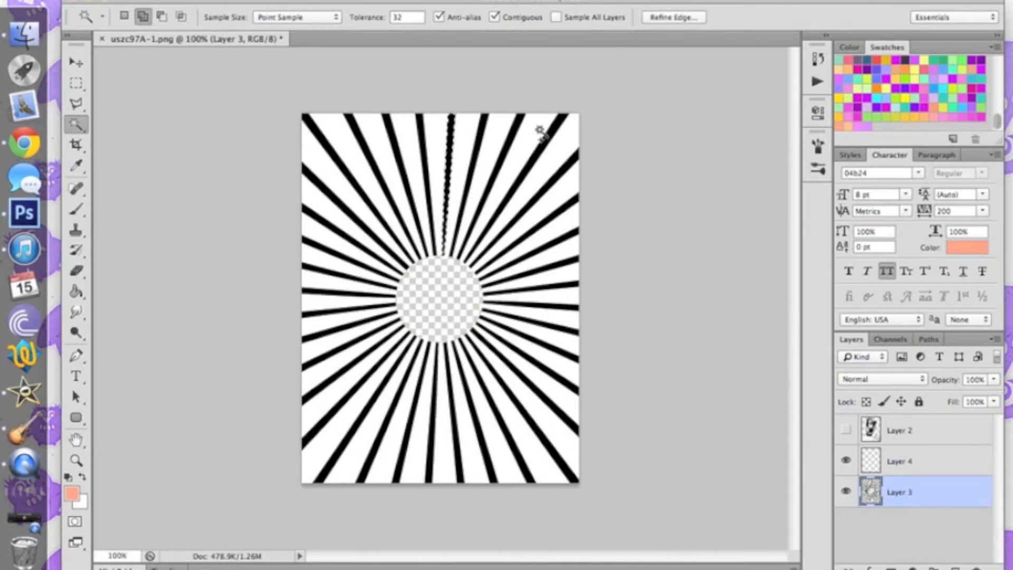
{"action": "left_click", "coordinate": [566, 164]}
{"action": "left_click", "coordinate": [576, 279]}
{"action": "left_click", "coordinate": [566, 387]}
{"action": "left_click", "coordinate": [491, 475]}
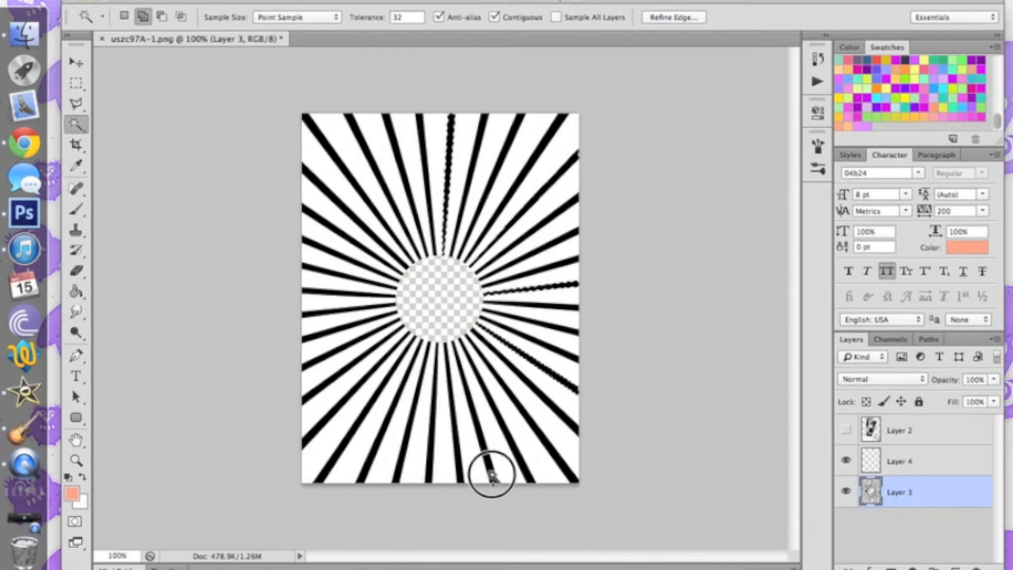
{"action": "left_click", "coordinate": [364, 456]}
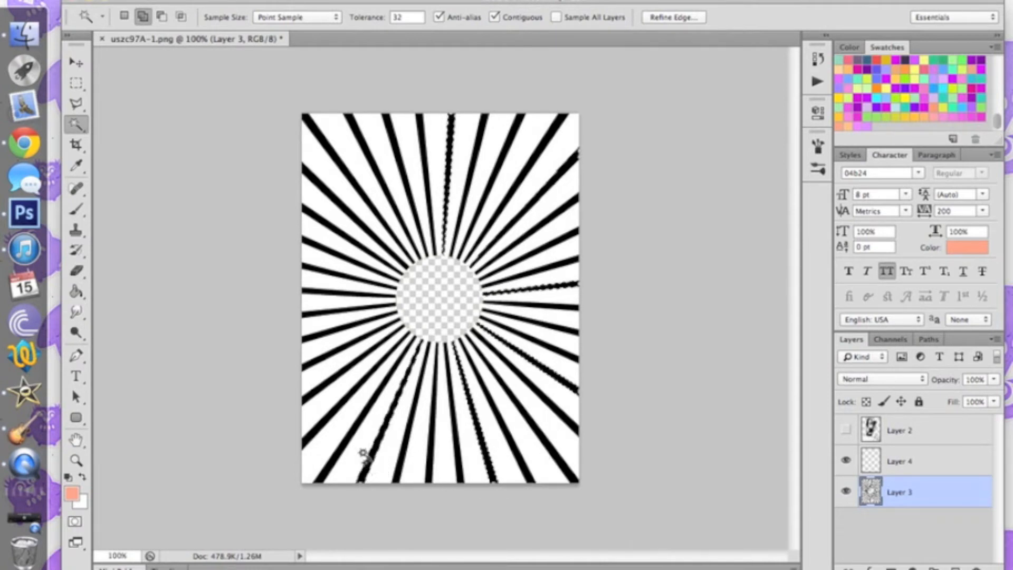
{"action": "left_click", "coordinate": [316, 357]}
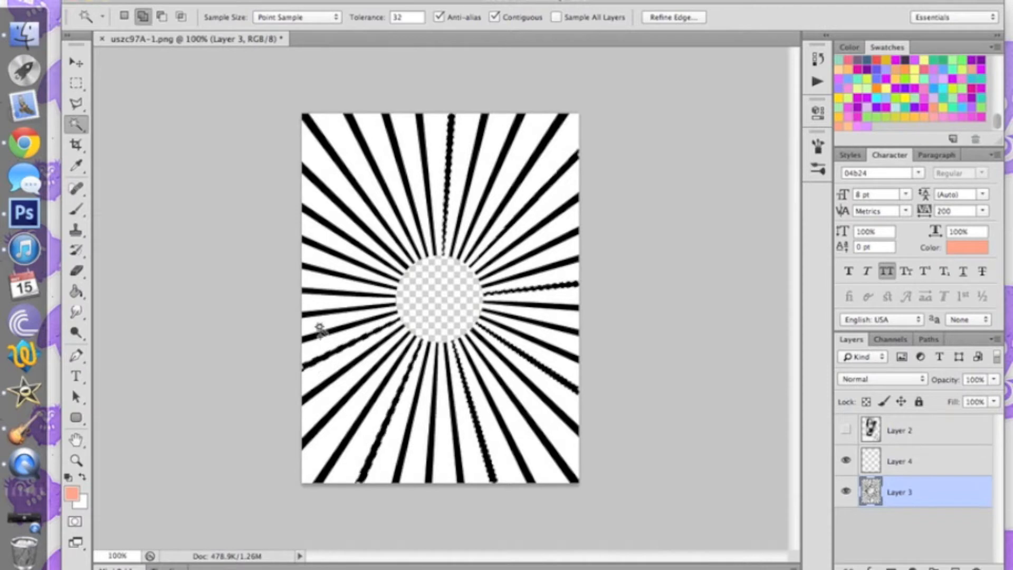
{"action": "left_click", "coordinate": [308, 267]}
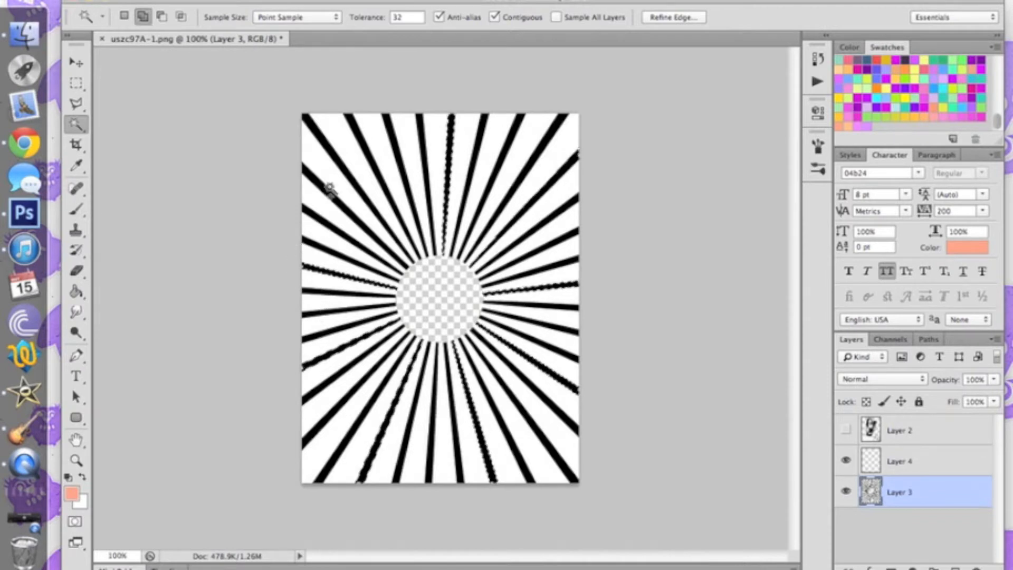
{"action": "left_click", "coordinate": [331, 149]}
Fill the selected rays with salmon on Layer 4 using the Paint Bucket and clear the selection
{"action": "left_click", "coordinate": [878, 454]}
{"action": "left_click", "coordinate": [84, 294]}
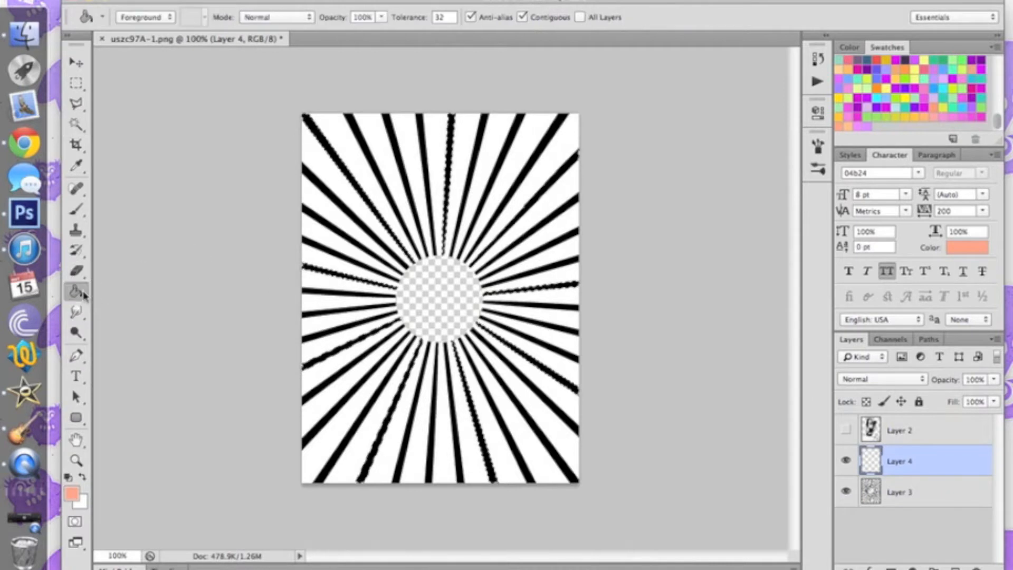
{"action": "left_click", "coordinate": [544, 221]}
{"action": "left_click", "coordinate": [76, 124]}
{"action": "key", "text": "super+d"}
Select on Layer 3, with the Magic Wand, the black ray immediately clockwise of each salmon ray
{"action": "left_click", "coordinate": [901, 494]}
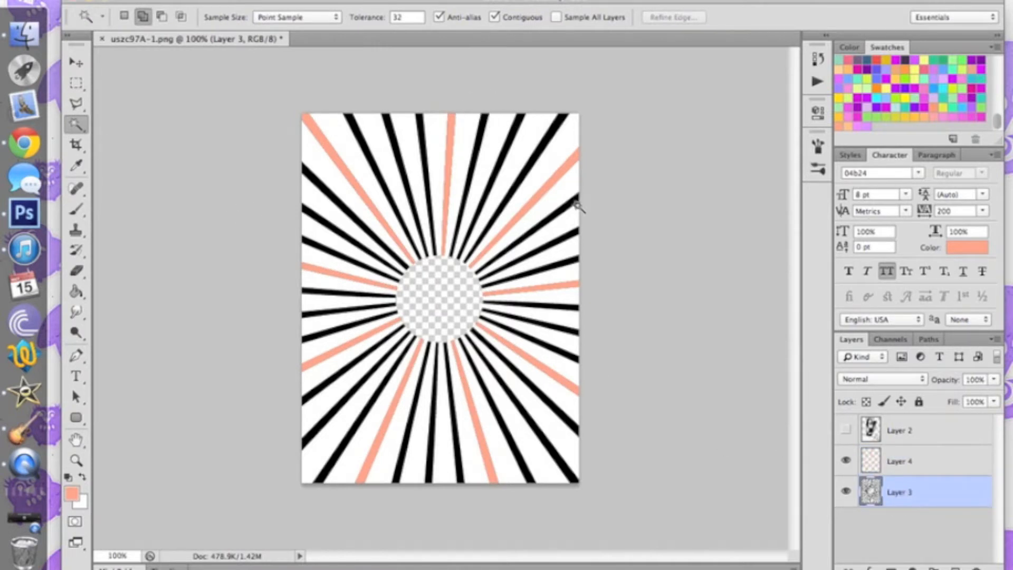
{"action": "left_click", "coordinate": [483, 123]}
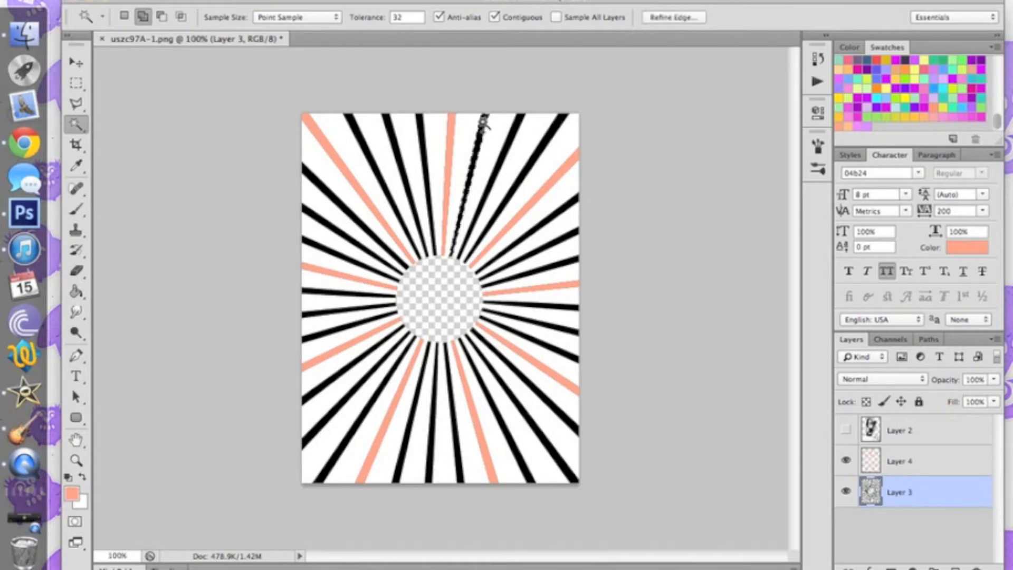
{"action": "left_click", "coordinate": [553, 216]}
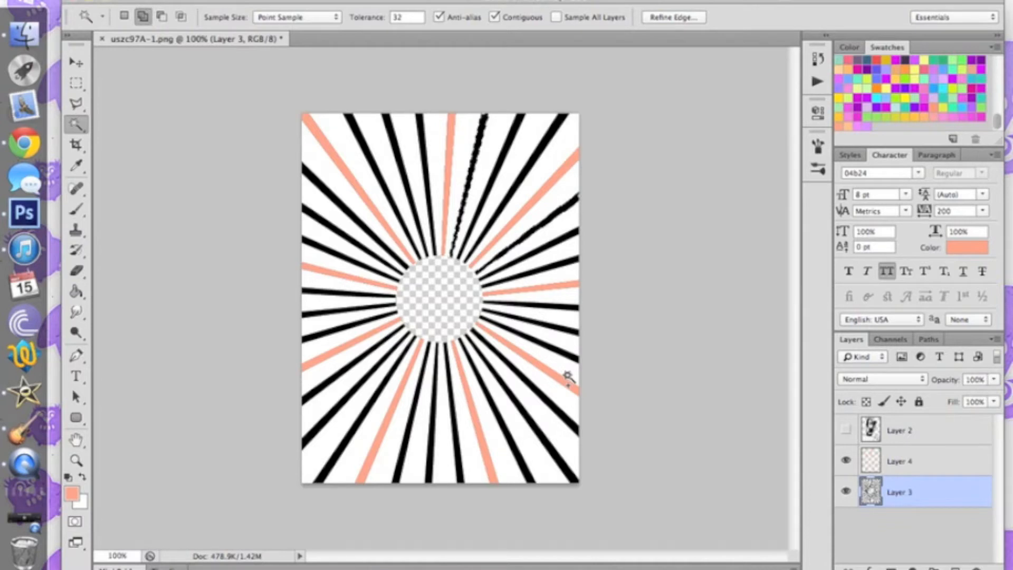
{"action": "left_click", "coordinate": [567, 419]}
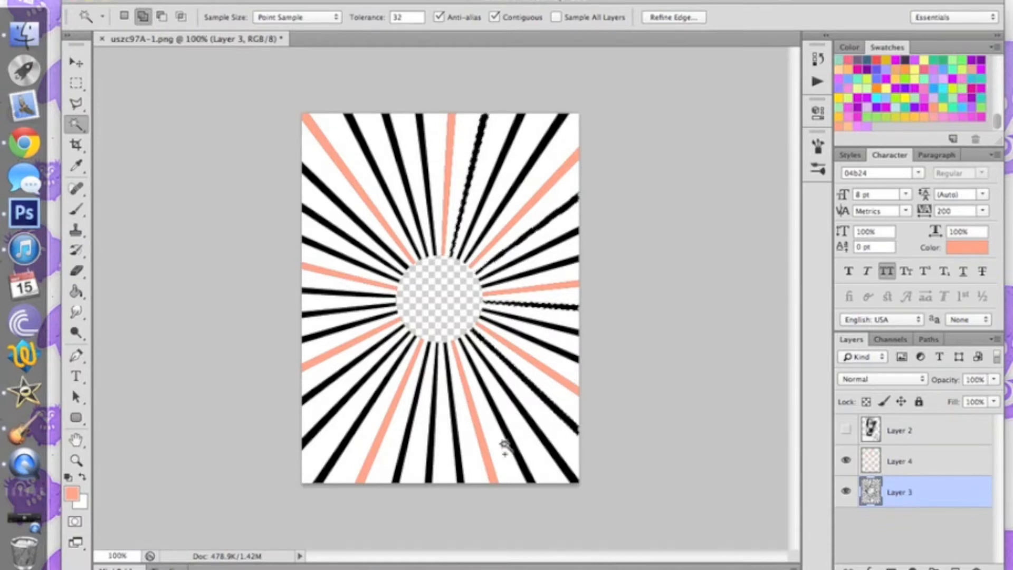
{"action": "left_click", "coordinate": [459, 465]}
{"action": "left_click", "coordinate": [338, 452]}
{"action": "left_click", "coordinate": [314, 335]}
{"action": "left_click", "coordinate": [312, 246]}
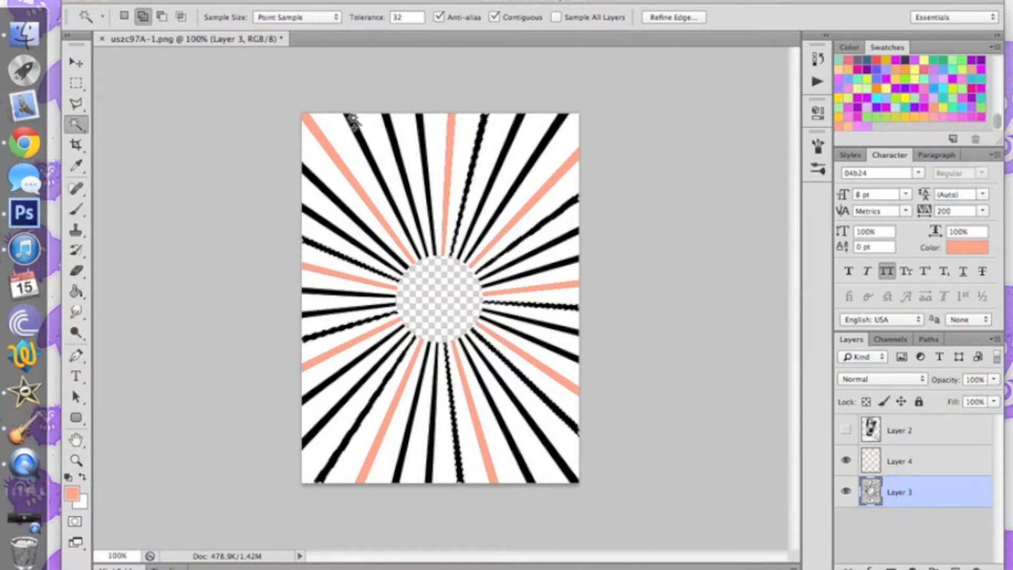
Fill the selected rays with light orange on Layer 4, reactivate Layer 3 and clear the selection
{"action": "left_click", "coordinate": [75, 294]}
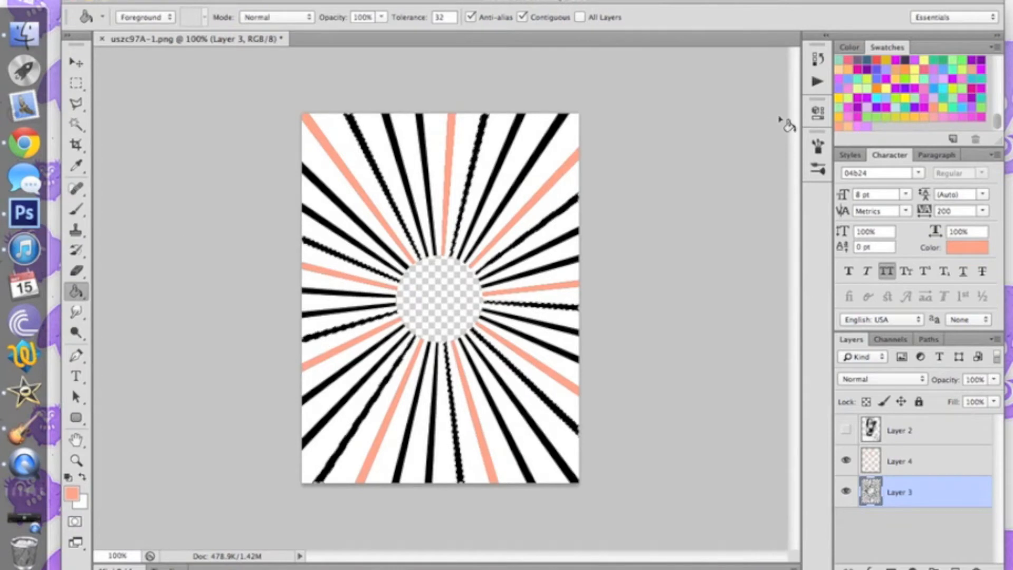
{"action": "left_click", "coordinate": [847, 117]}
{"action": "left_click", "coordinate": [887, 462]}
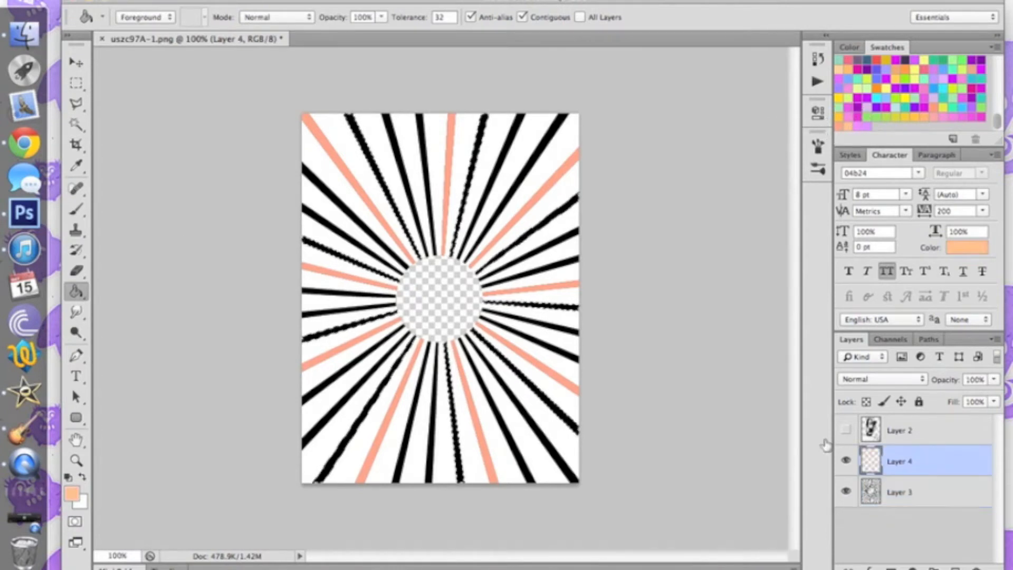
{"action": "left_click", "coordinate": [452, 283]}
{"action": "left_click", "coordinate": [897, 492]}
{"action": "key", "text": "super+d"}
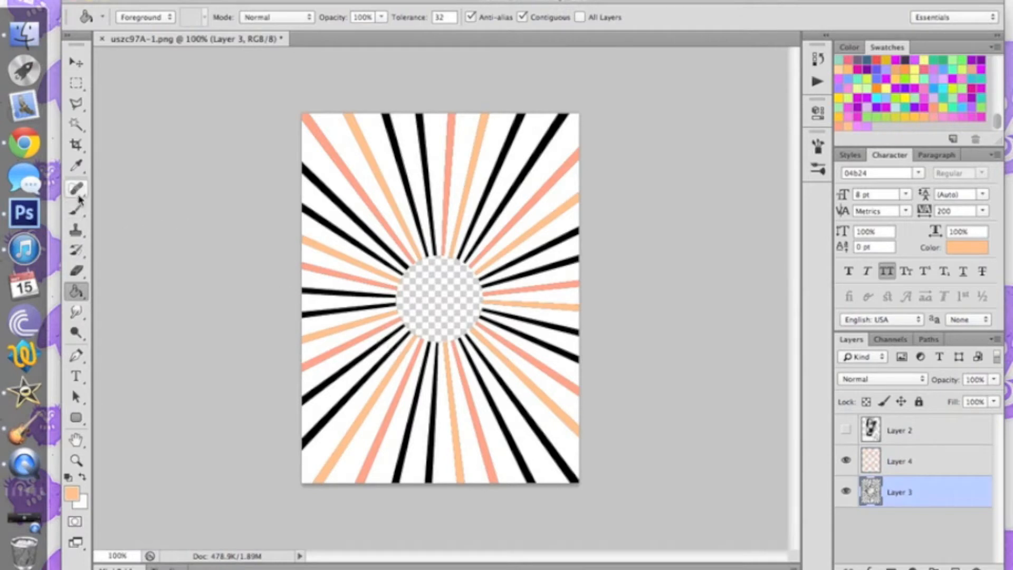
Select on Layer 3, with the Magic Wand, the black ray immediately clockwise of each light orange ray
{"action": "left_click", "coordinate": [76, 125]}
{"action": "left_click", "coordinate": [519, 118]}
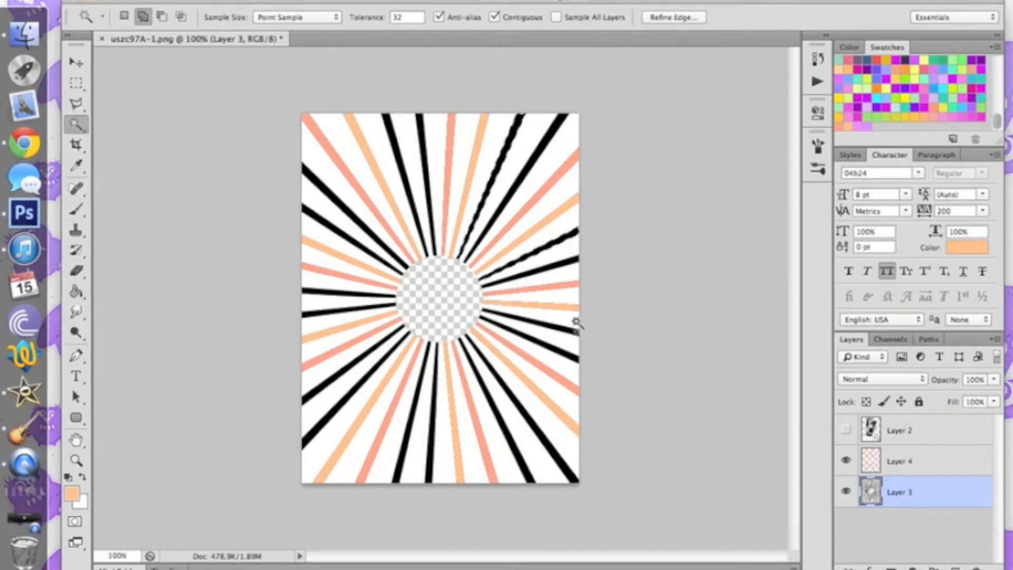
{"action": "left_click", "coordinate": [562, 467]}
{"action": "left_click", "coordinate": [327, 419]}
{"action": "left_click", "coordinate": [315, 312]}
{"action": "left_click", "coordinate": [317, 211]}
{"action": "left_click", "coordinate": [398, 140]}
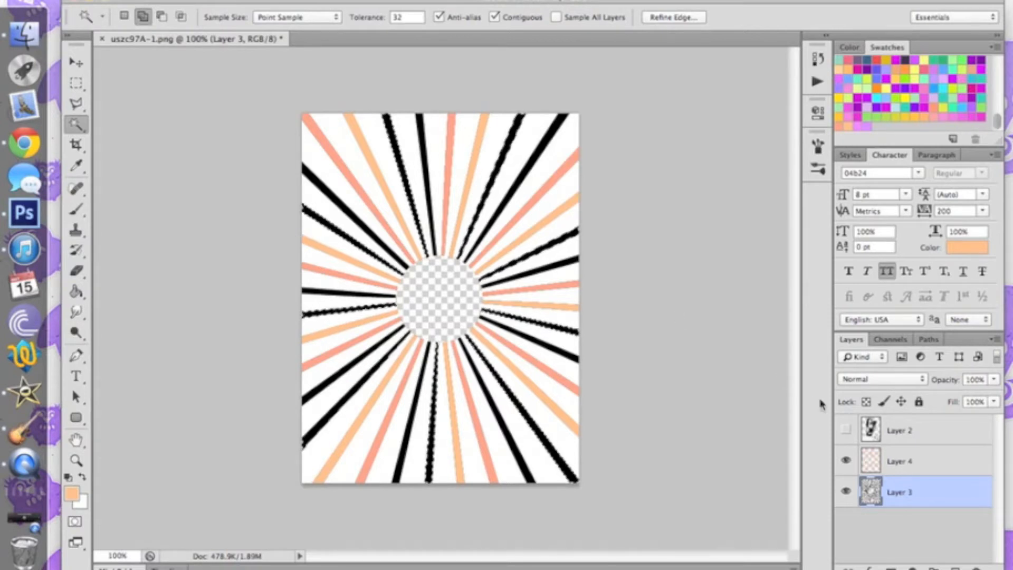
Set the foreground colour to light violet and fill the selected rays with it on Layer 4
{"action": "left_click", "coordinate": [873, 460]}
{"action": "left_click", "coordinate": [76, 291]}
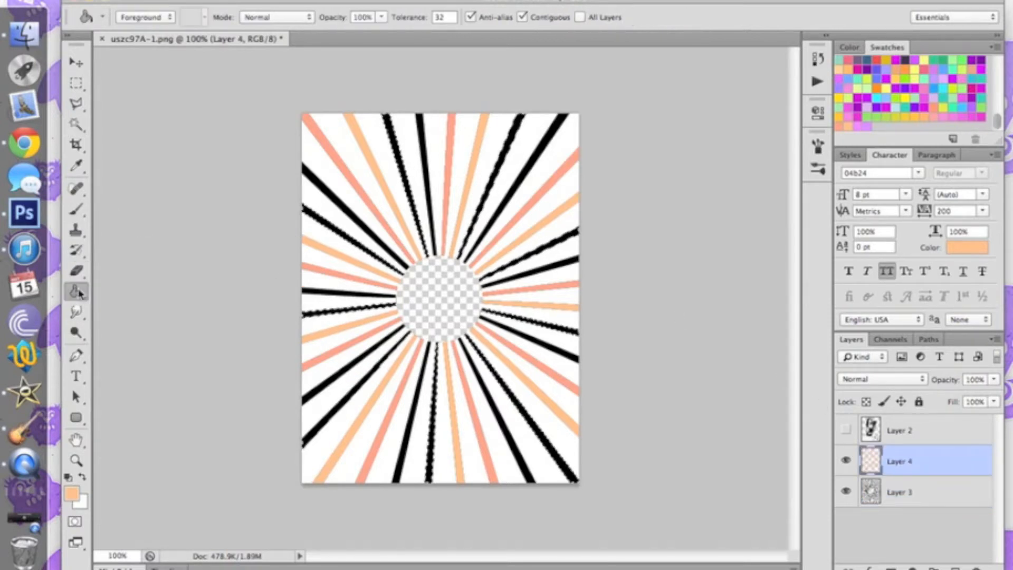
{"action": "left_click", "coordinate": [863, 122]}
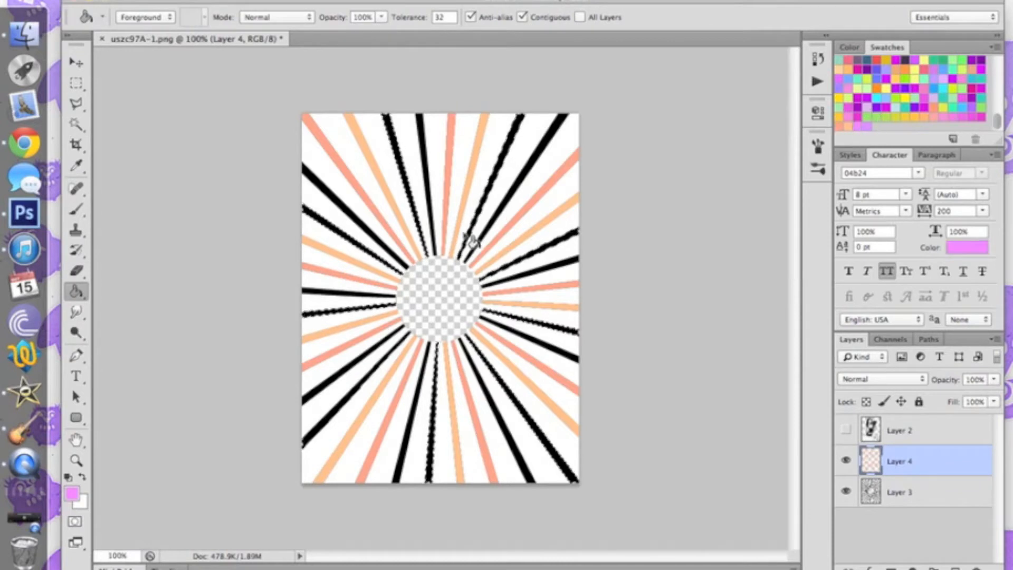
{"action": "key", "text": "alt+BackSpace"}
Select on Layer 3, with the Magic Wand, all the remaining black rays around the sunburst
{"action": "left_click", "coordinate": [878, 496]}
{"action": "left_click", "coordinate": [76, 124]}
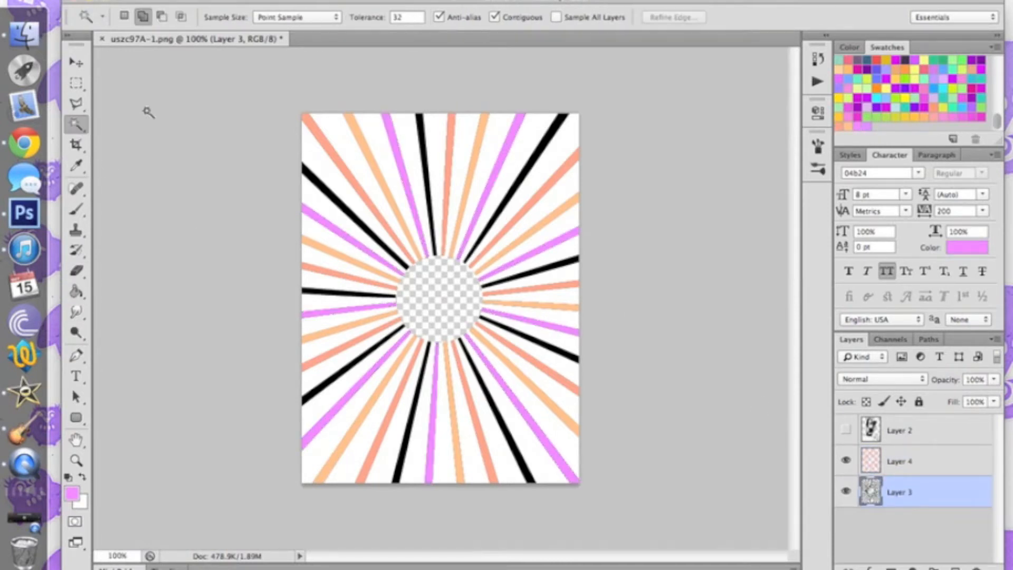
{"action": "left_click", "coordinate": [420, 118]}
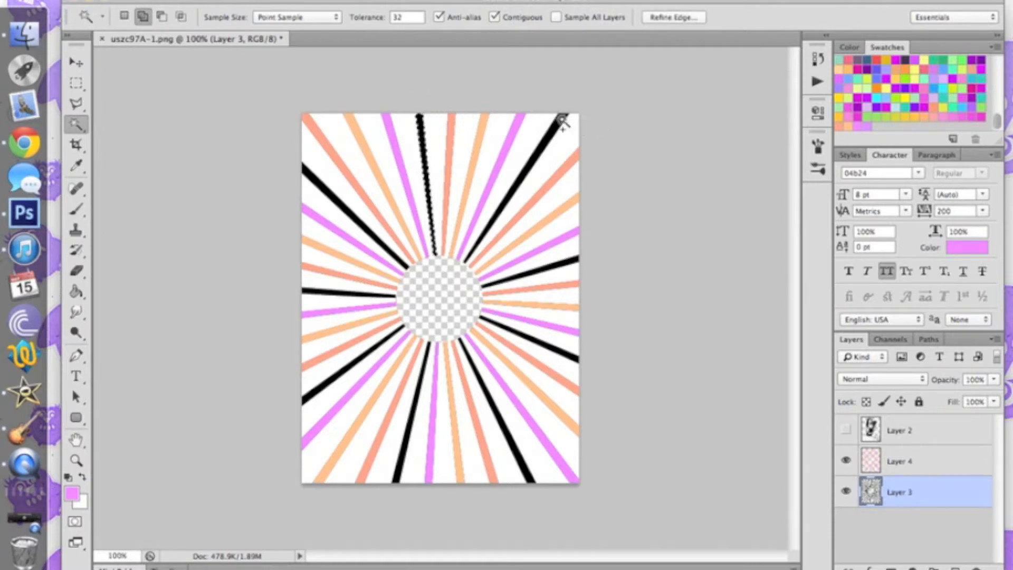
{"action": "left_click", "coordinate": [560, 143]}
{"action": "left_click", "coordinate": [571, 261]}
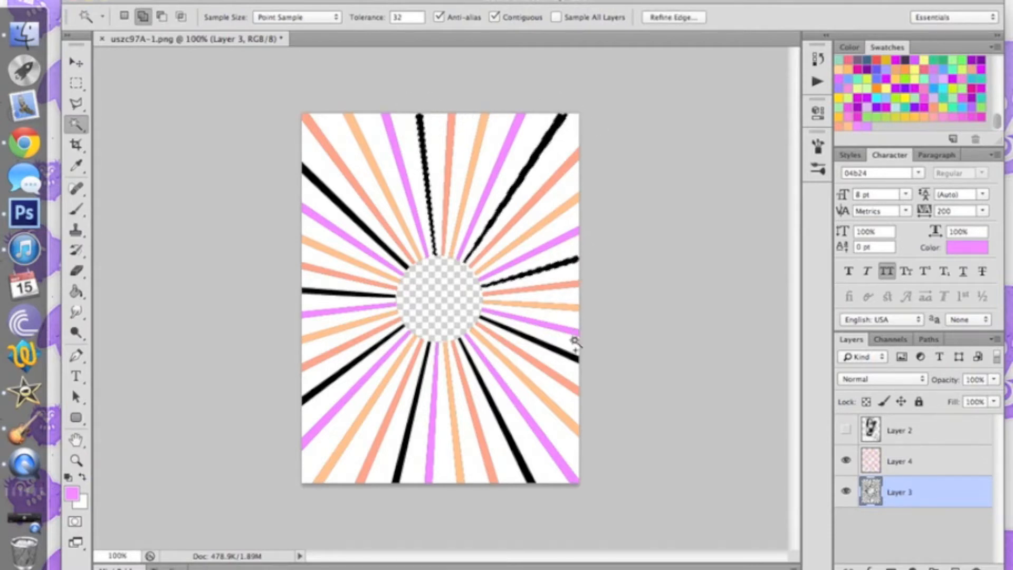
{"action": "left_click", "coordinate": [574, 359]}
{"action": "left_click", "coordinate": [525, 471]}
{"action": "left_click", "coordinate": [396, 475]}
{"action": "left_click", "coordinate": [316, 394]}
{"action": "left_click", "coordinate": [311, 289]}
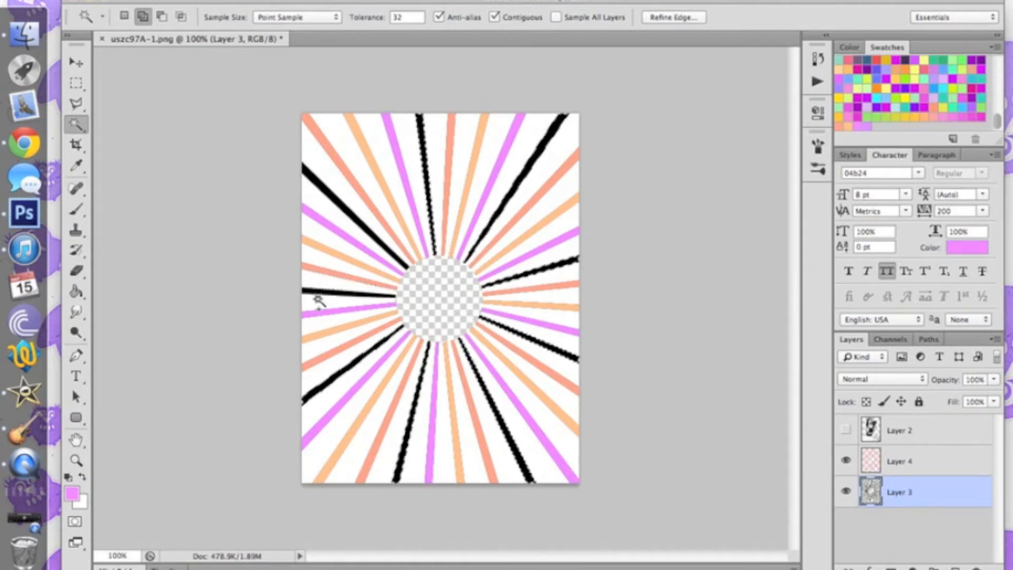
{"action": "left_click", "coordinate": [332, 199]}
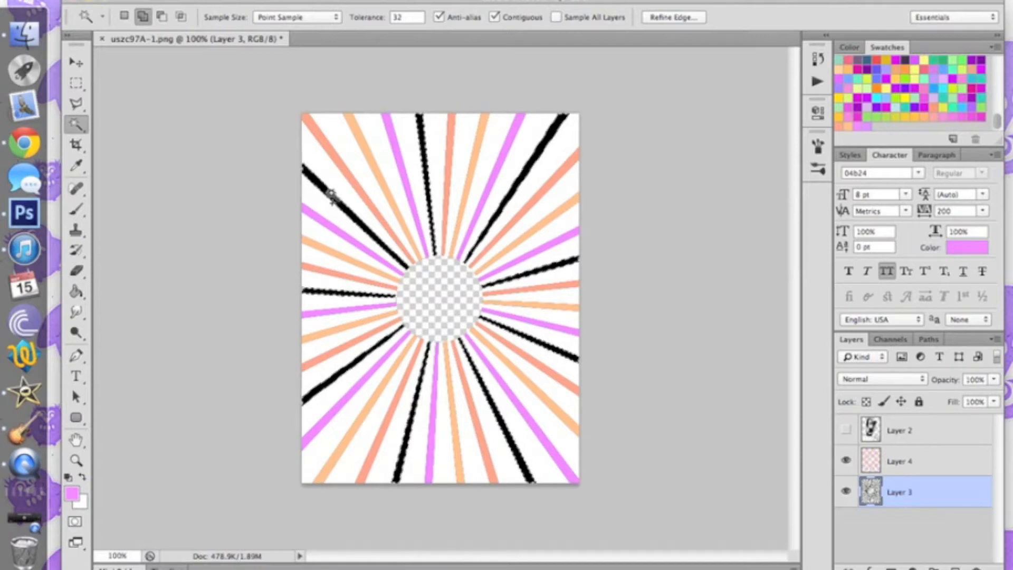
Set the foreground colour to light purple, fill the selected rays with it on Layer 4 and clear the selection
{"action": "left_click", "coordinate": [76, 291]}
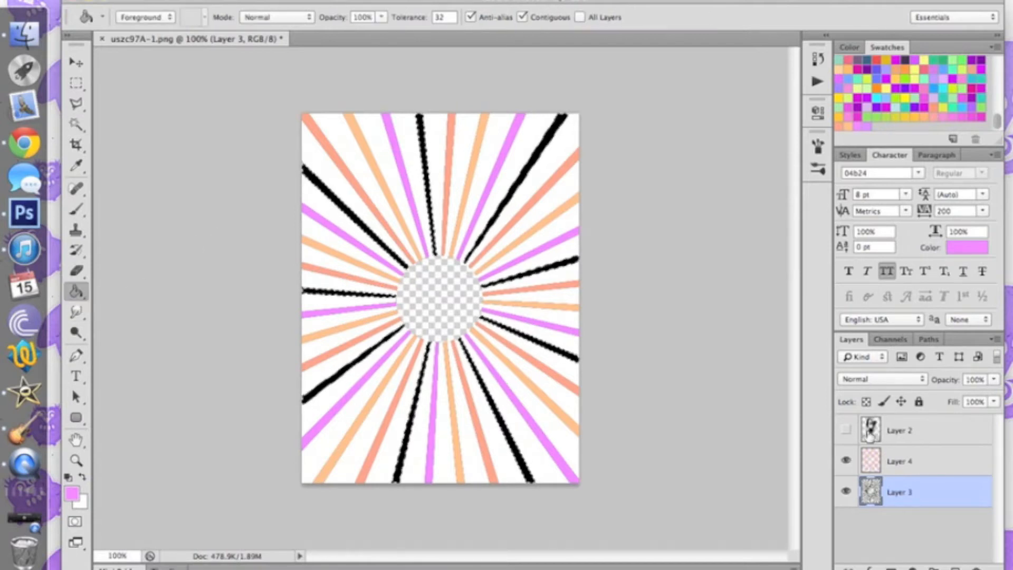
{"action": "left_click", "coordinate": [885, 462]}
{"action": "left_click", "coordinate": [868, 125]}
{"action": "left_click", "coordinate": [527, 272]}
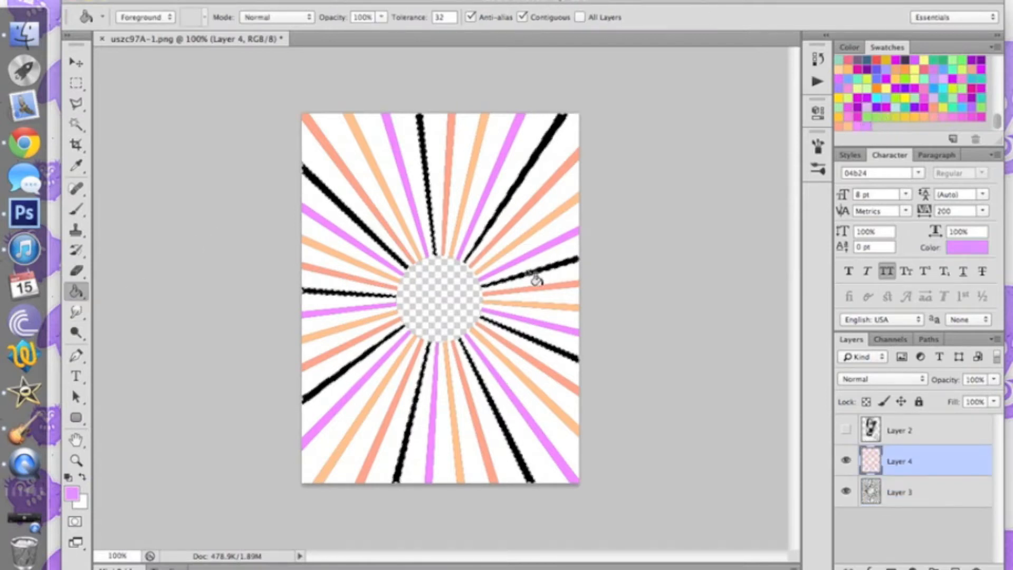
{"action": "key", "text": "super+d"}
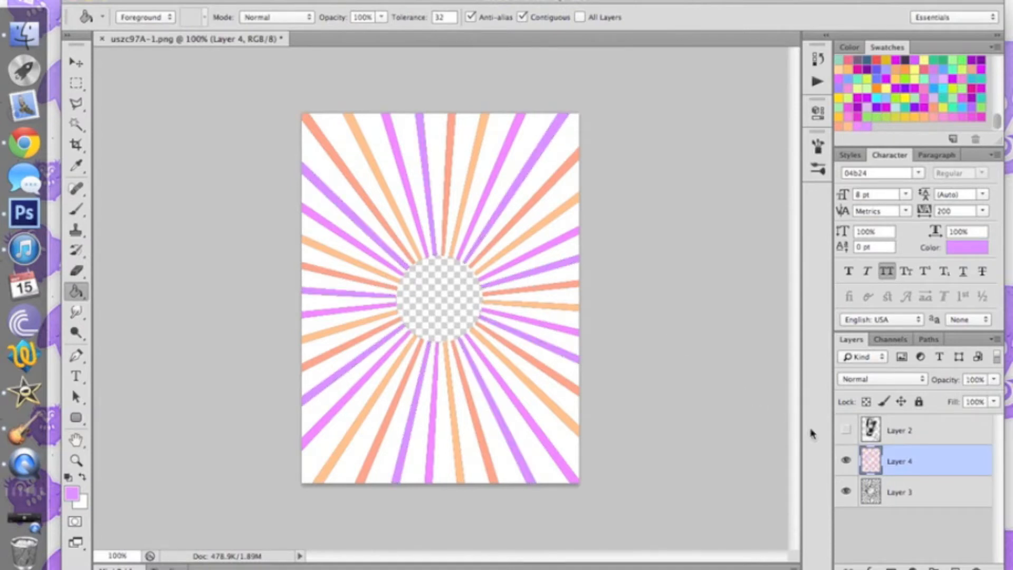
Apply a Pattern Overlay to Layer 4 using the pale speckled grunge pattern with the Color Burn blend mode
{"action": "double_click", "coordinate": [925, 461]}
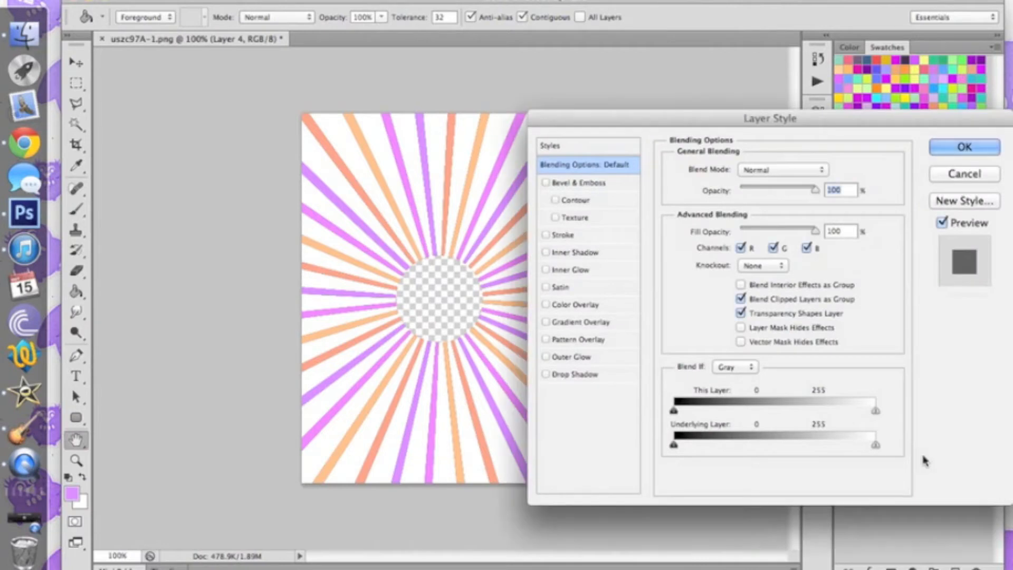
{"action": "left_click", "coordinate": [586, 341]}
{"action": "left_click", "coordinate": [766, 225]}
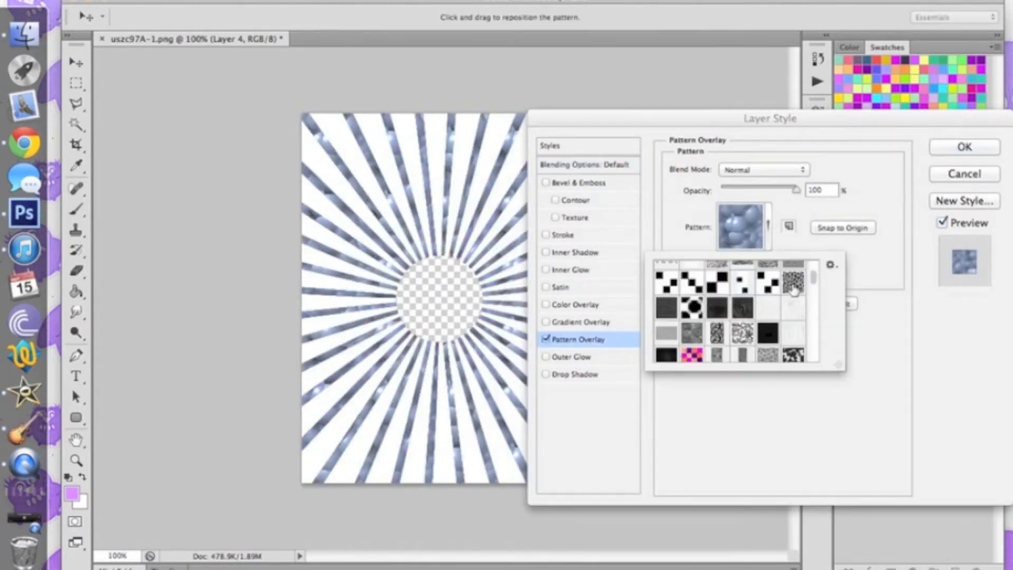
{"action": "left_click", "coordinate": [794, 309]}
{"action": "left_click", "coordinate": [904, 324]}
{"action": "left_click", "coordinate": [757, 169]}
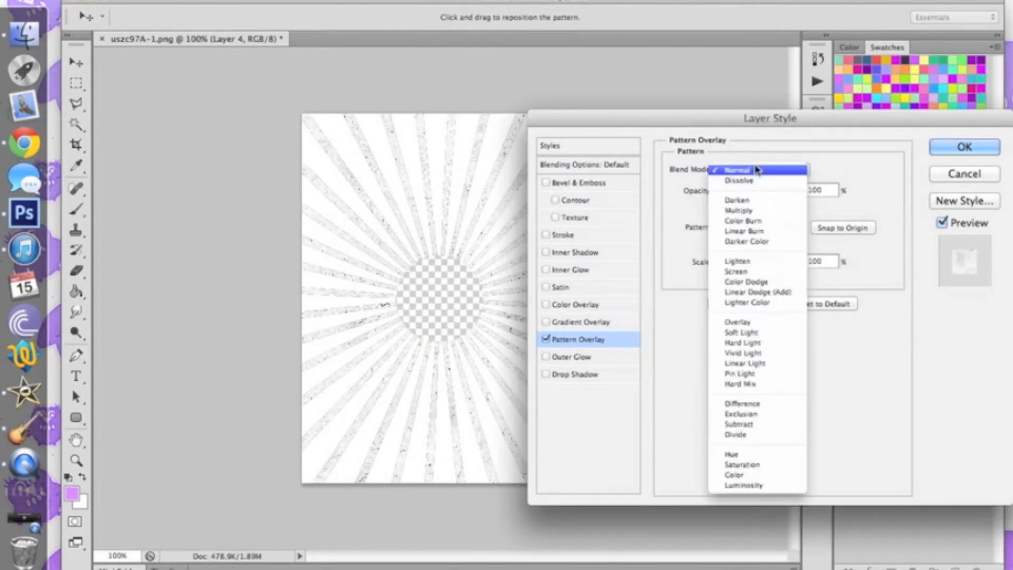
{"action": "left_click", "coordinate": [758, 221]}
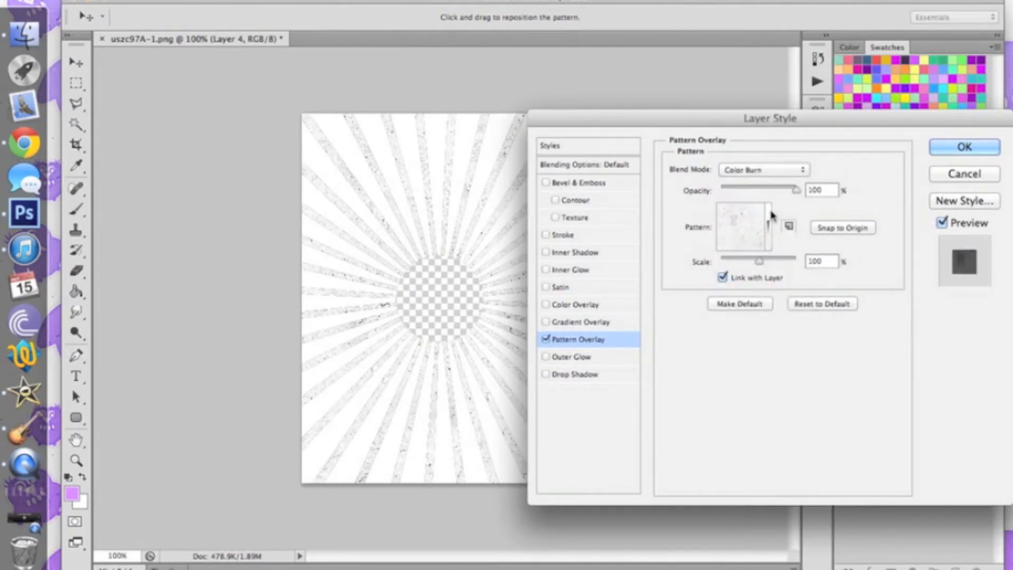
{"action": "left_click", "coordinate": [958, 150]}
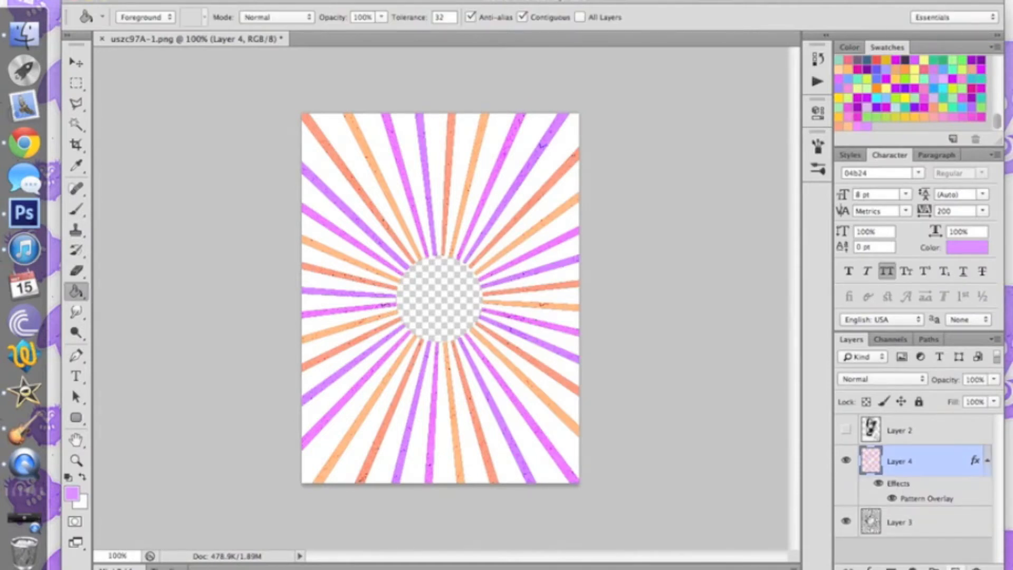
Add an empty layer directly beneath Layer 4 and merge Layer 4 down into it
{"action": "left_click", "coordinate": [954, 567]}
{"action": "left_click_drag", "start_coordinate": [918, 463], "coordinate": [910, 534]}
{"action": "left_click", "coordinate": [920, 463]}
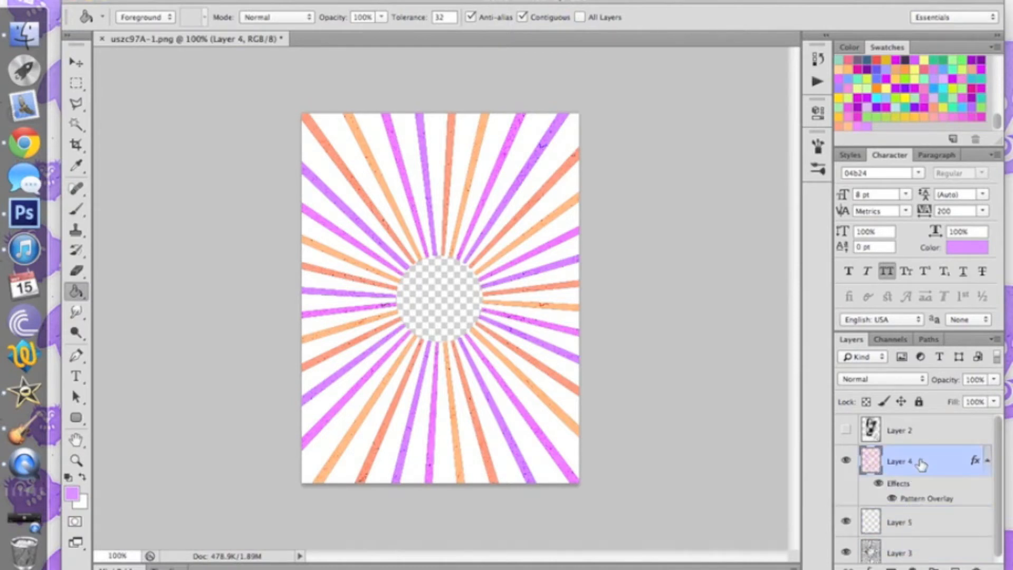
{"action": "key", "text": "super+e"}
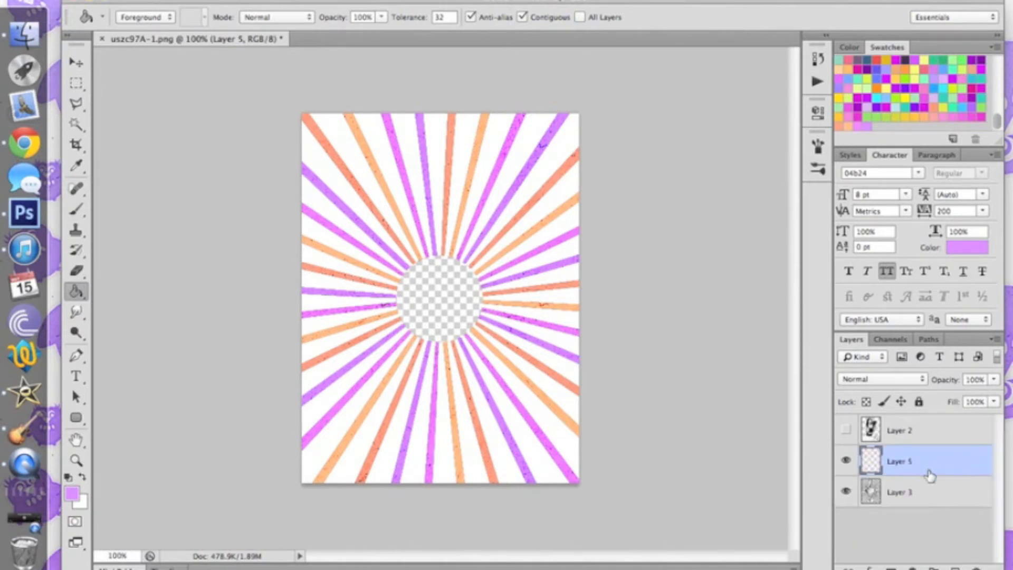
Add a Pattern Overlay to Layer 5 using the large black dot pattern
{"action": "double_click", "coordinate": [929, 466]}
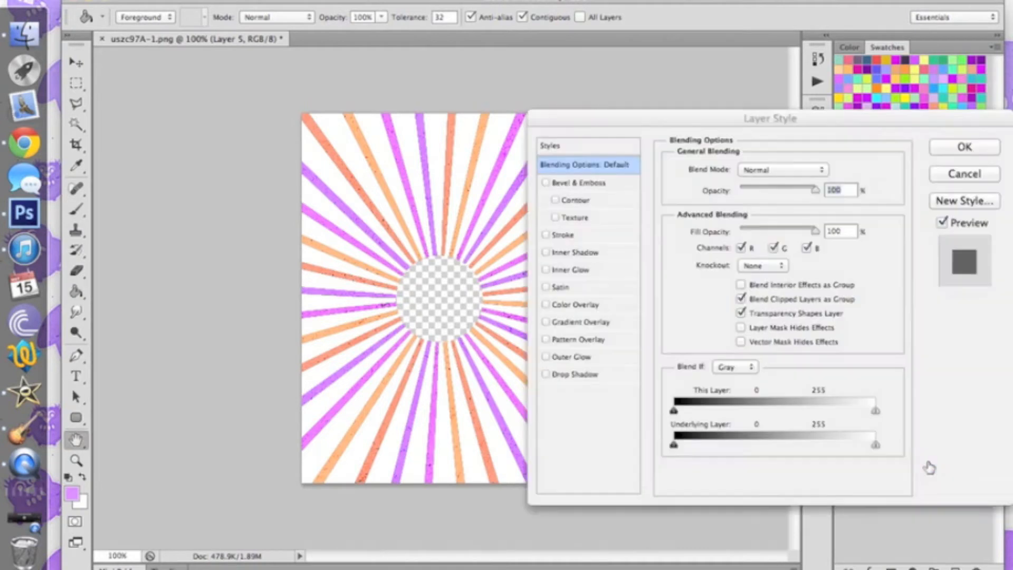
{"action": "left_click", "coordinate": [597, 339]}
{"action": "left_click", "coordinate": [769, 226]}
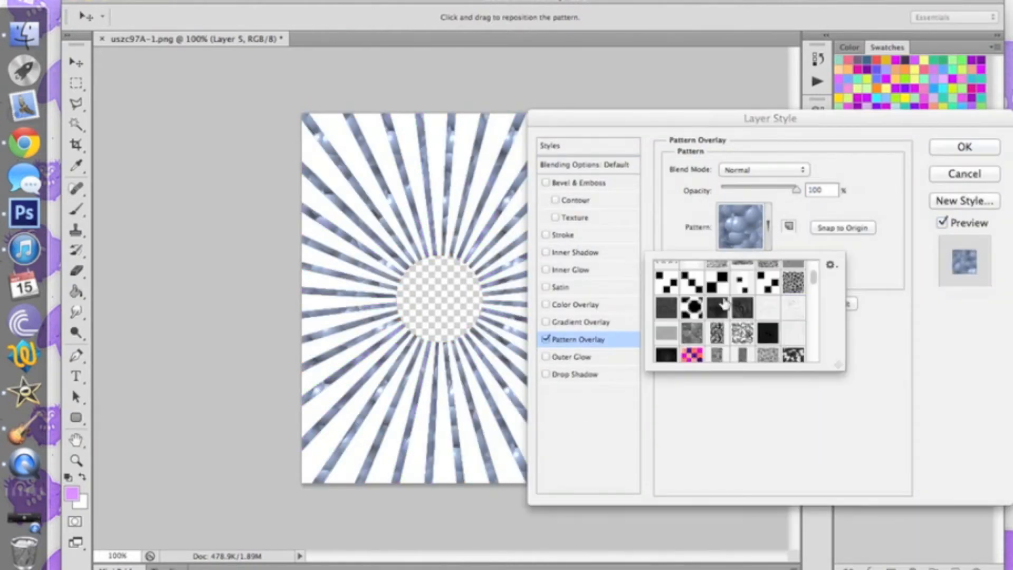
{"action": "left_click", "coordinate": [692, 307]}
{"action": "left_click", "coordinate": [697, 418]}
Set the dot Pattern Overlay's blend mode to Screen, lower its opacity and apply the layer style
{"action": "left_click", "coordinate": [783, 169]}
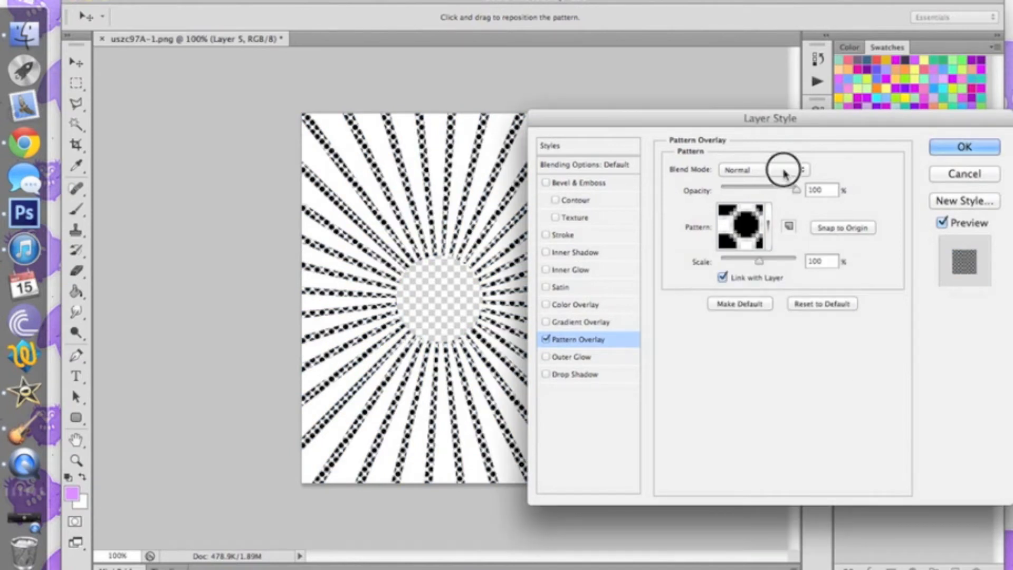
{"action": "left_click", "coordinate": [761, 272]}
{"action": "left_click", "coordinate": [814, 190]}
{"action": "key", "text": "BackSpace"}
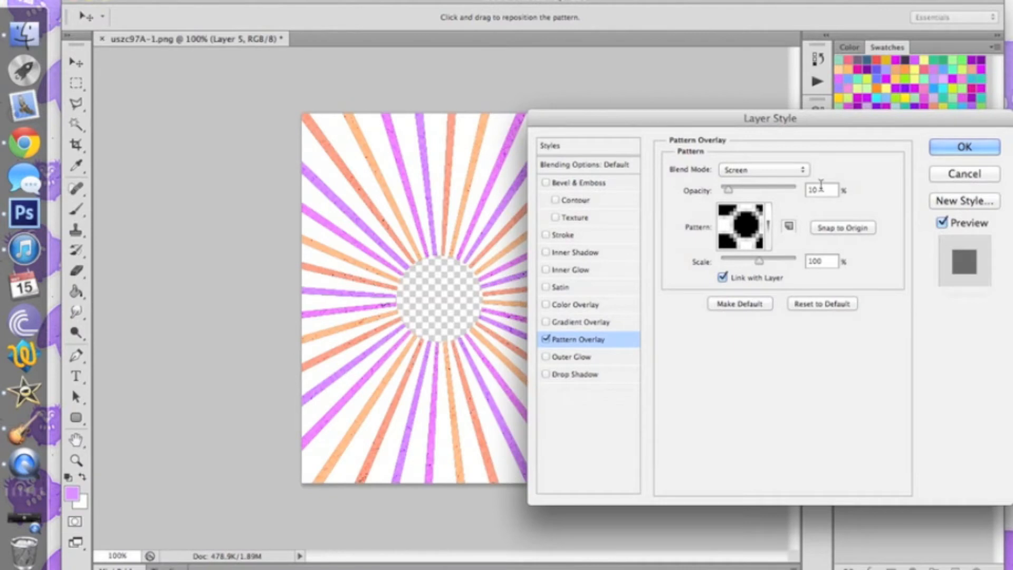
{"action": "key", "text": "BackSpace"}
{"action": "type", "text": "2"}
{"action": "left_click", "coordinate": [955, 148]}
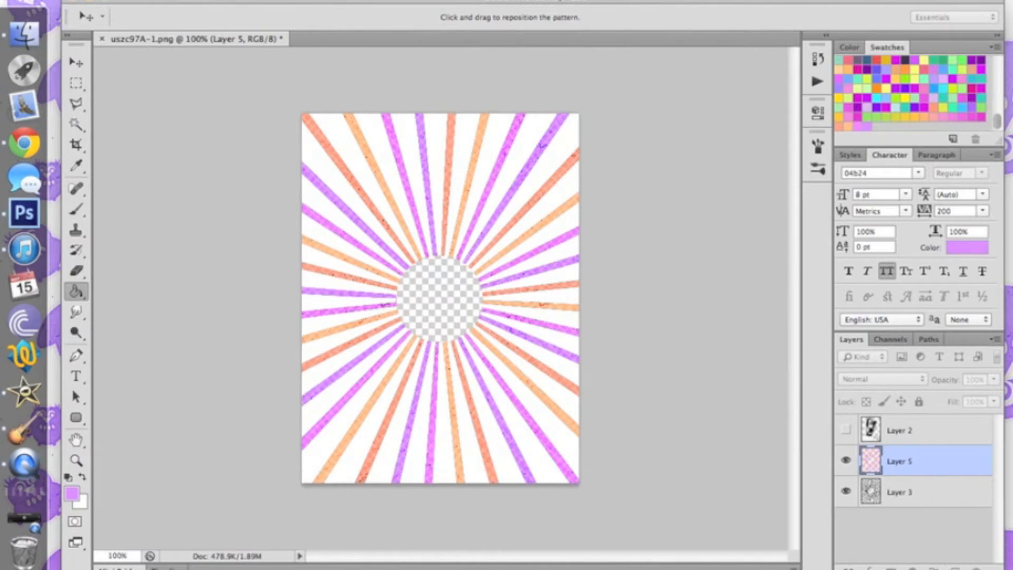
Add an empty layer directly beneath Layer 5 and merge Layer 5 down into it
{"action": "left_click", "coordinate": [955, 567]}
{"action": "left_click", "coordinate": [923, 462]}
{"action": "left_click_drag", "start_coordinate": [924, 463], "coordinate": [925, 521]}
{"action": "left_click", "coordinate": [925, 475]}
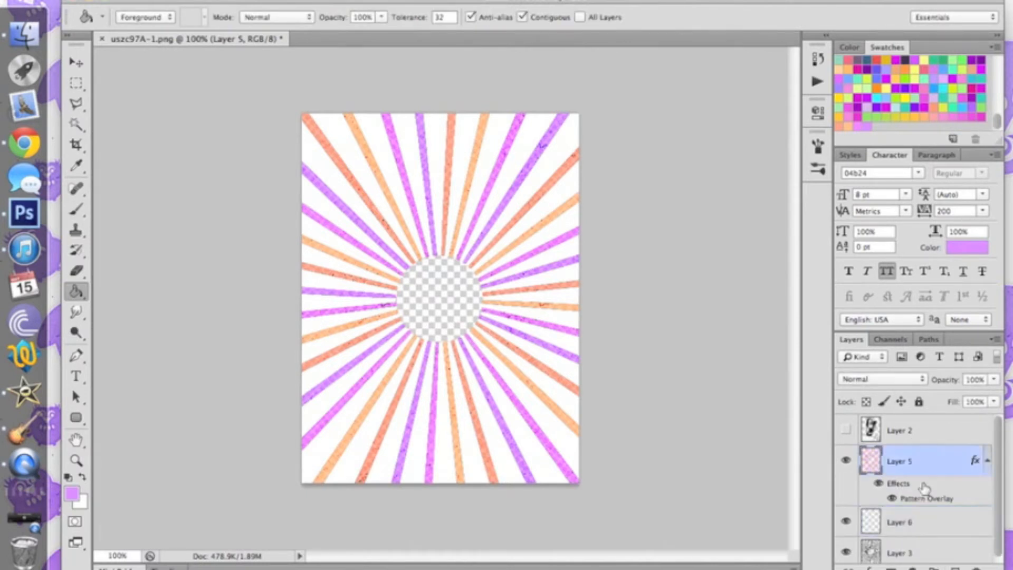
{"action": "right_click", "coordinate": [924, 488]}
{"action": "left_click", "coordinate": [943, 459]}
{"action": "right_click", "coordinate": [940, 474]}
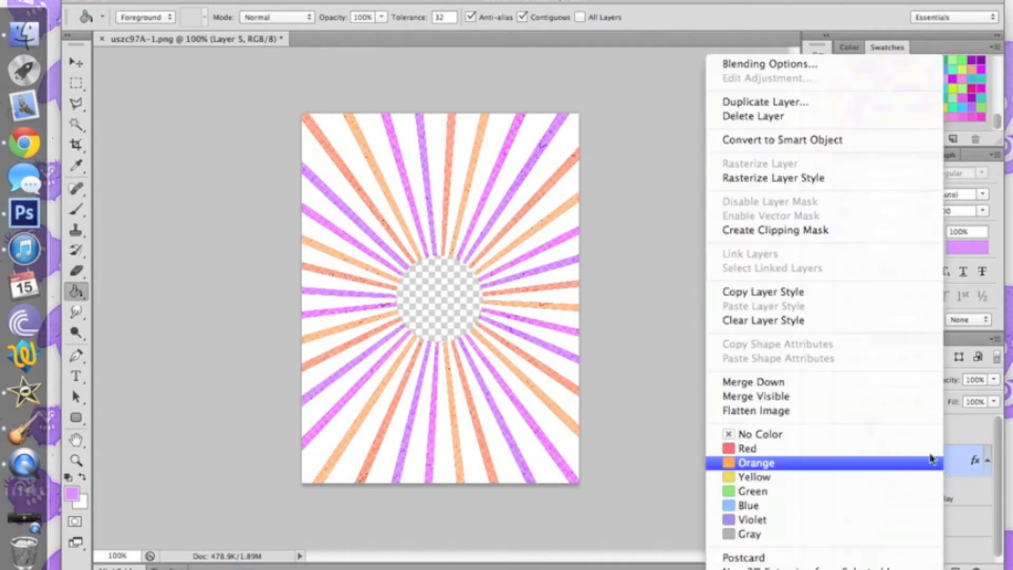
{"action": "left_click", "coordinate": [871, 381]}
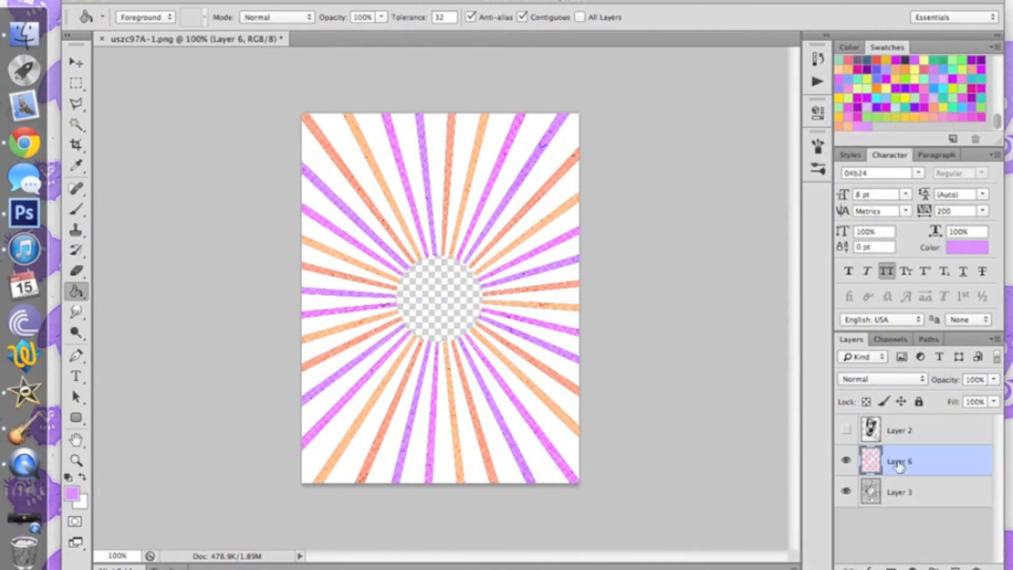
Apply a 1 px white outside Stroke to the coloured rays on Layer 6
{"action": "double_click", "coordinate": [943, 464]}
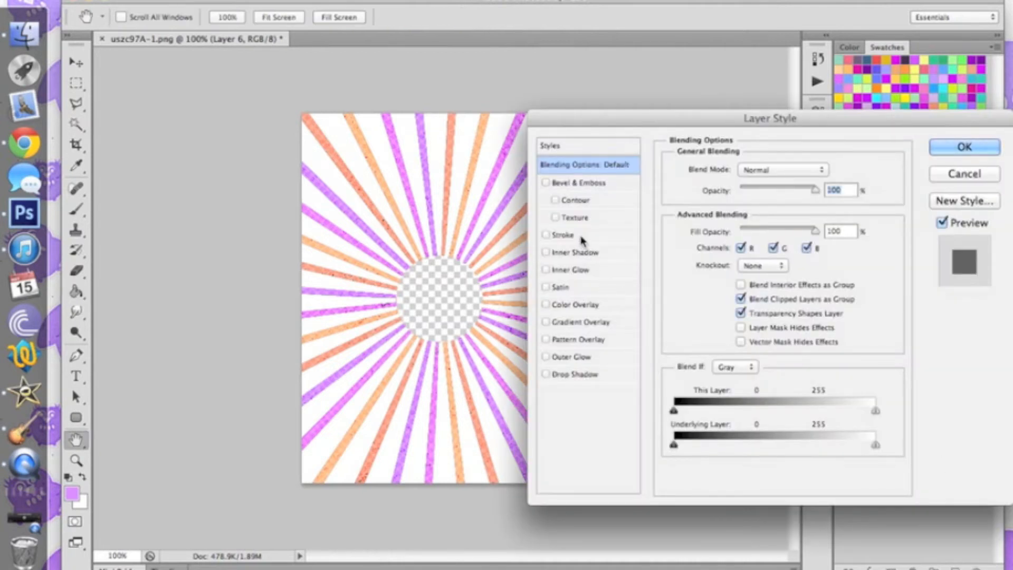
{"action": "left_click", "coordinate": [580, 237]}
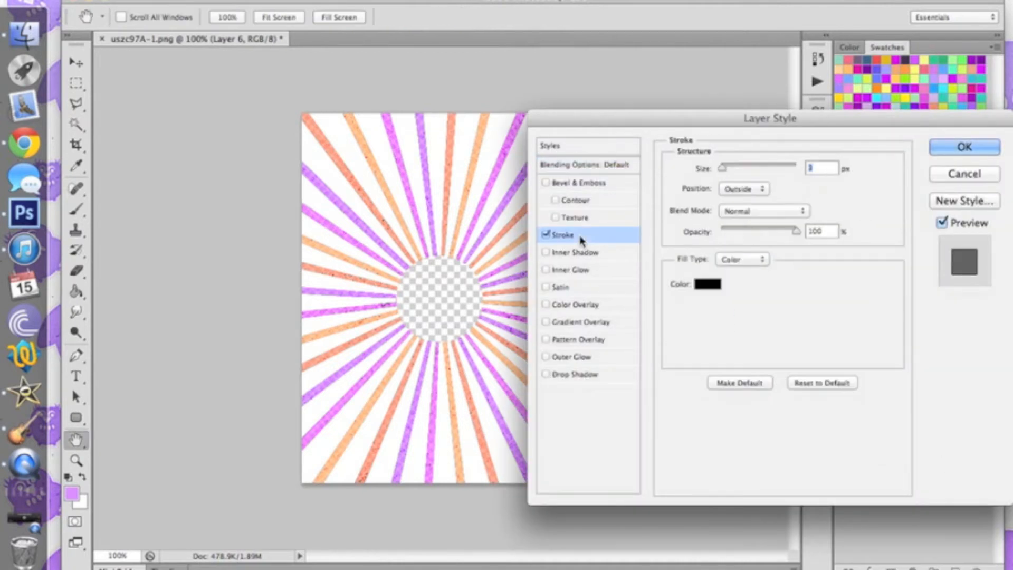
{"action": "type", "text": "1"}
{"action": "left_click", "coordinate": [711, 287]}
{"action": "left_click", "coordinate": [515, 181]}
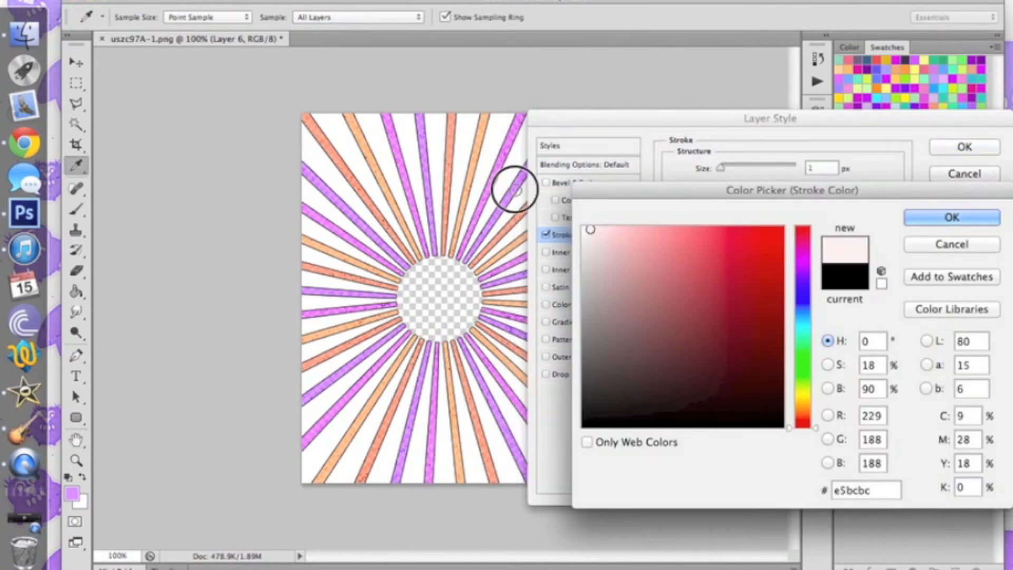
{"action": "left_click", "coordinate": [952, 217]}
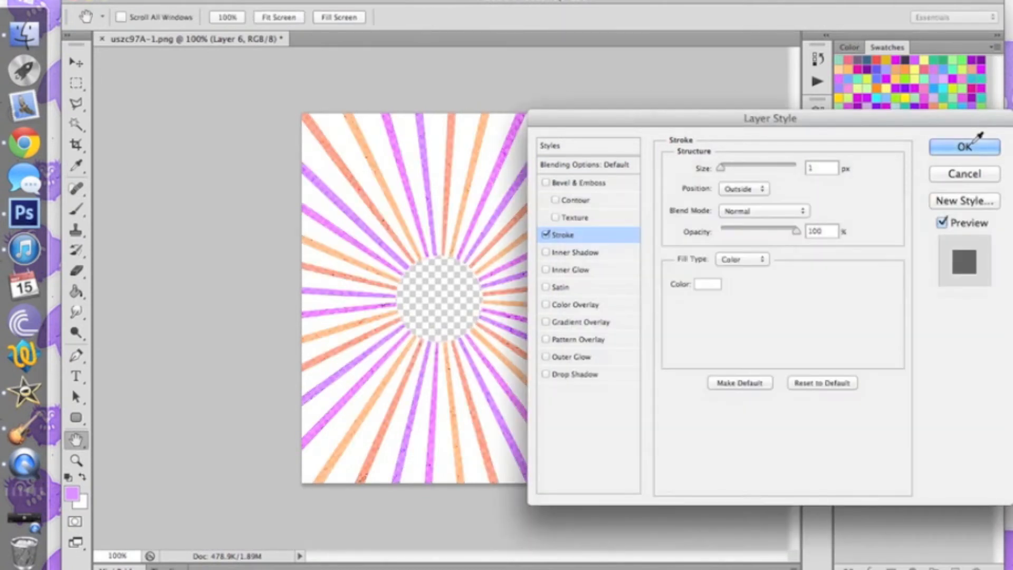
{"action": "left_click", "coordinate": [966, 147]}
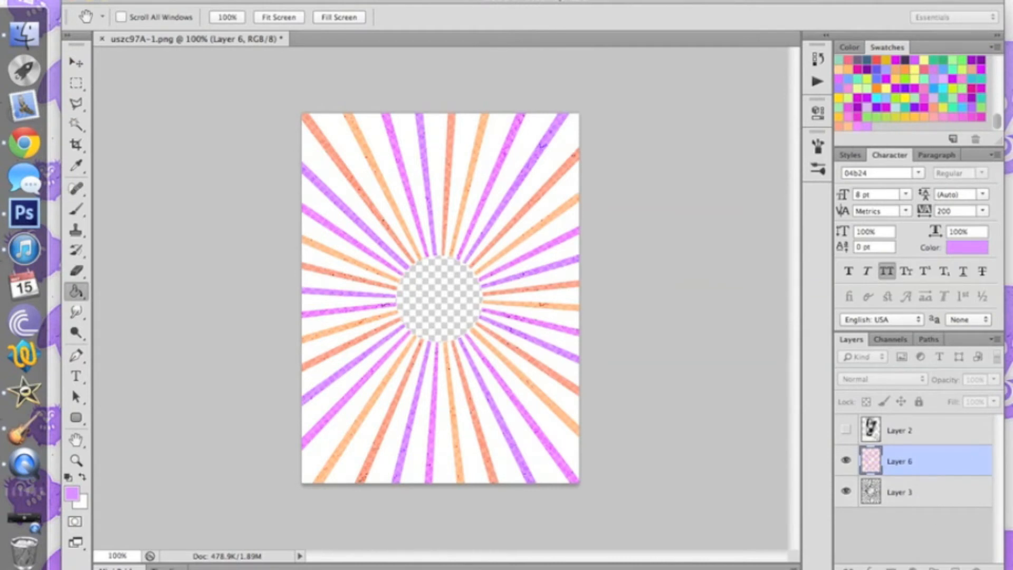
Add an empty layer directly beneath Layer 6 and merge Layer 6 down into it
{"action": "left_click", "coordinate": [955, 567]}
{"action": "left_click_drag", "start_coordinate": [930, 466], "coordinate": [926, 522]}
{"action": "left_click", "coordinate": [927, 474]}
{"action": "right_click", "coordinate": [928, 474]}
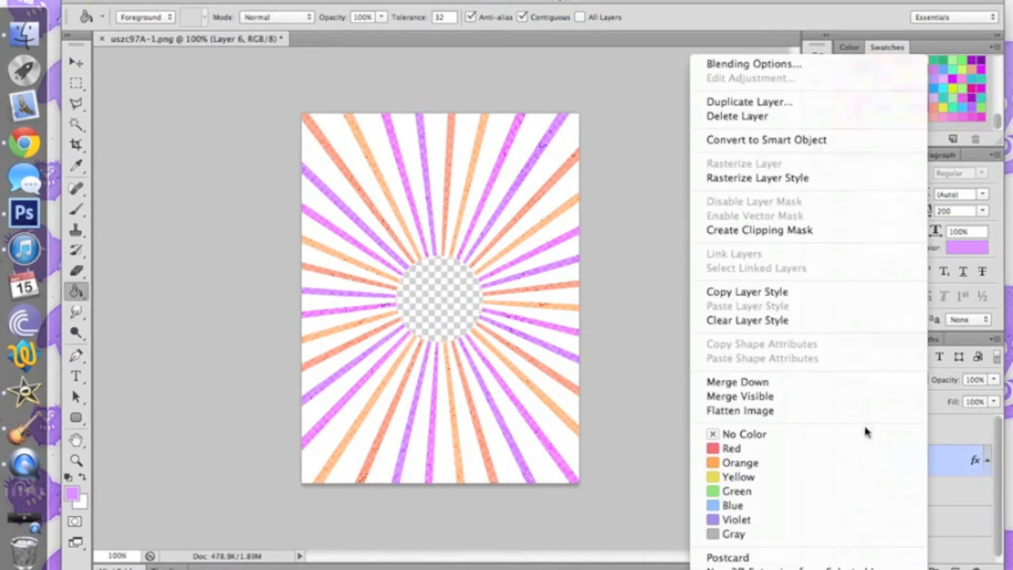
{"action": "left_click", "coordinate": [828, 388]}
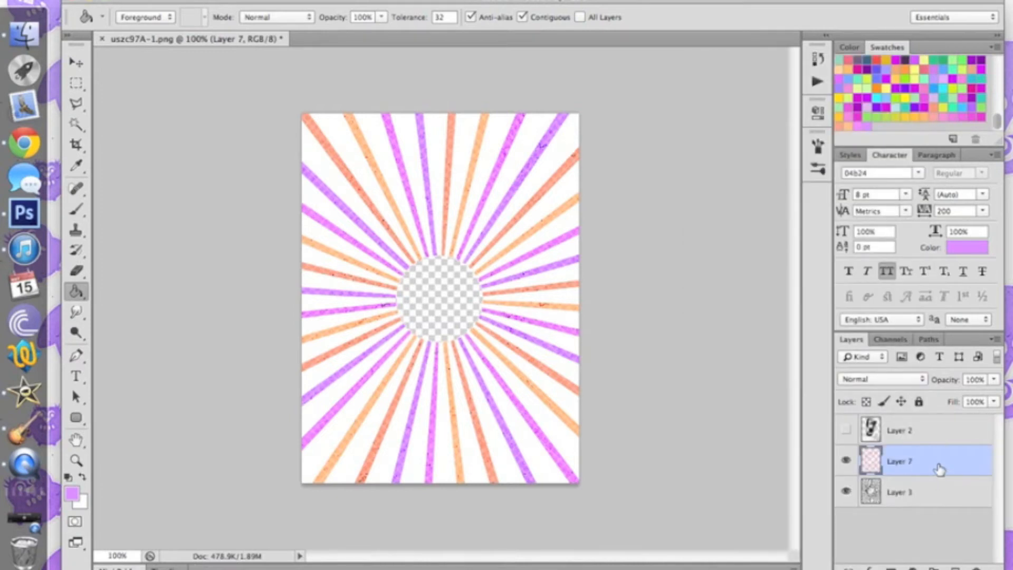
Add a 1 px outside Stroke to Layer 7, filled with a black-and-white square-dot pattern at 100% scale
{"action": "double_click", "coordinate": [936, 470]}
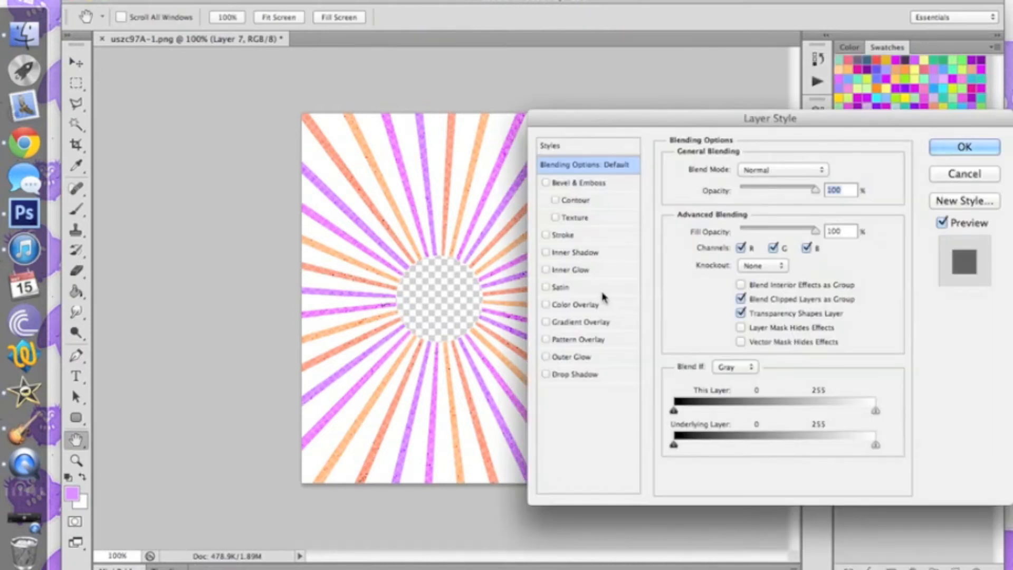
{"action": "left_click", "coordinate": [567, 236]}
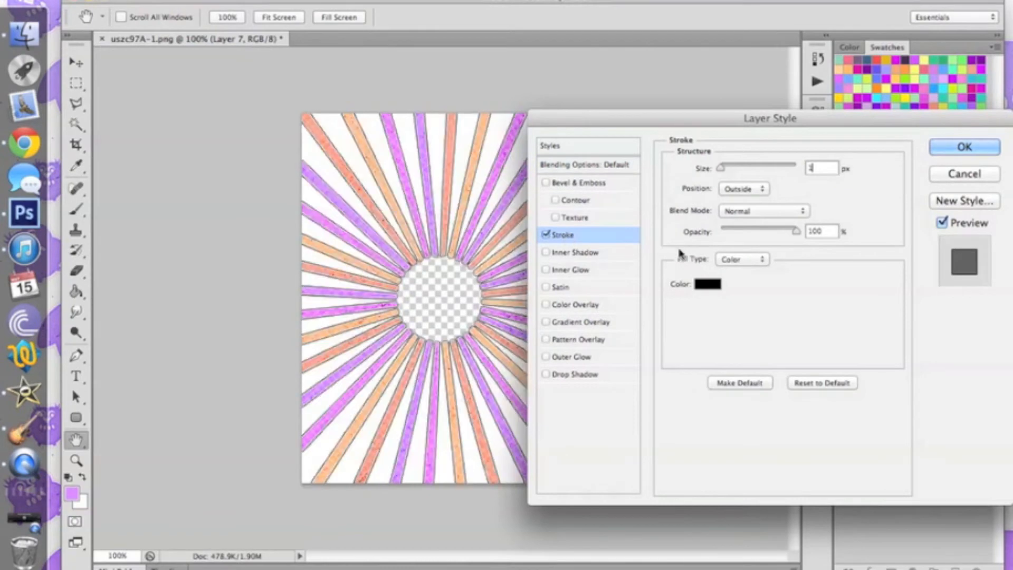
{"action": "left_click", "coordinate": [735, 269]}
{"action": "left_click", "coordinate": [754, 285]}
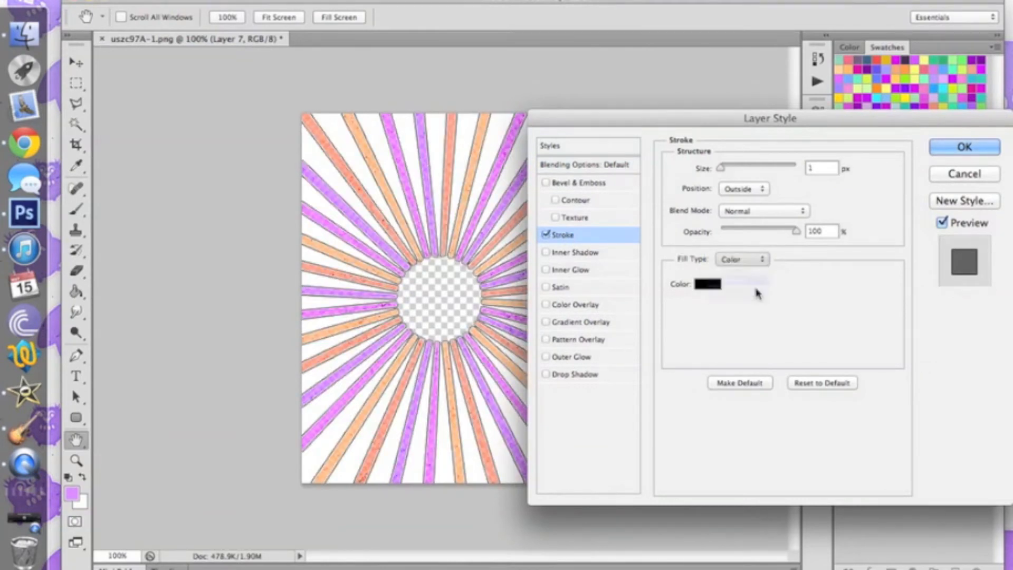
{"action": "left_click", "coordinate": [754, 300]}
{"action": "left_click", "coordinate": [726, 359]}
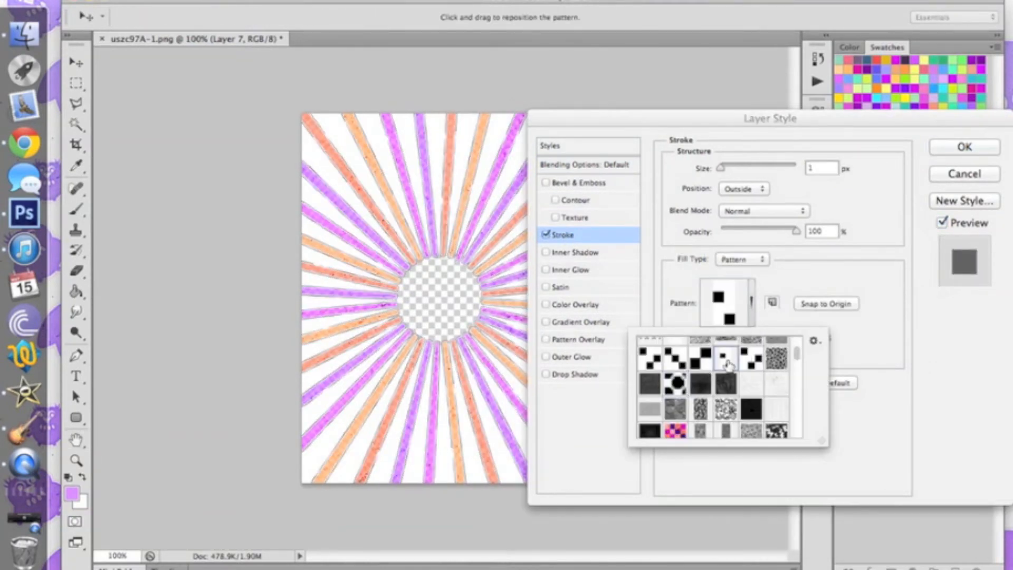
{"action": "left_click", "coordinate": [916, 342]}
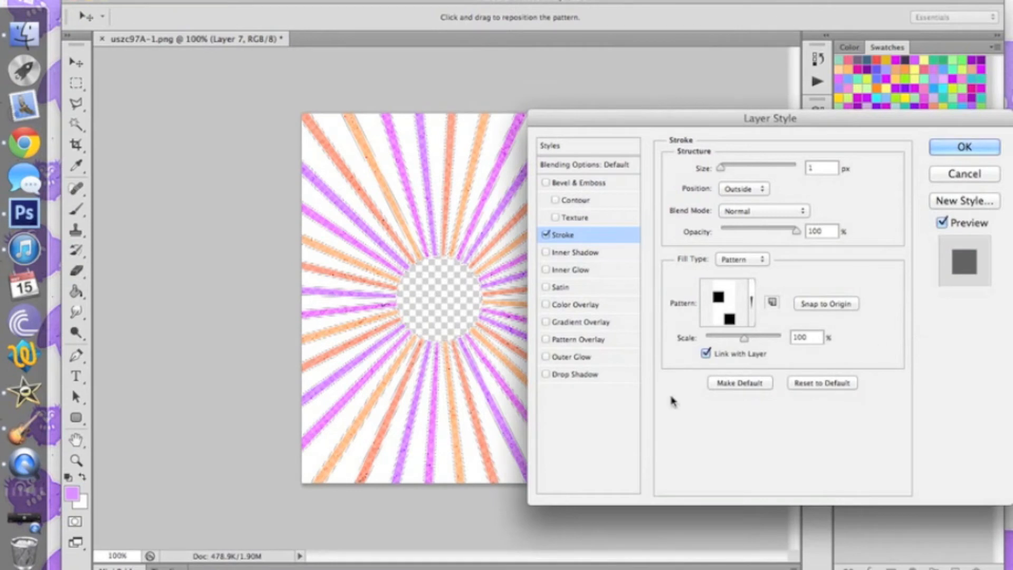
Add a Drop Shadow with a distance of 0 px to Layer 7 and apply the layer style
{"action": "left_click", "coordinate": [575, 375]}
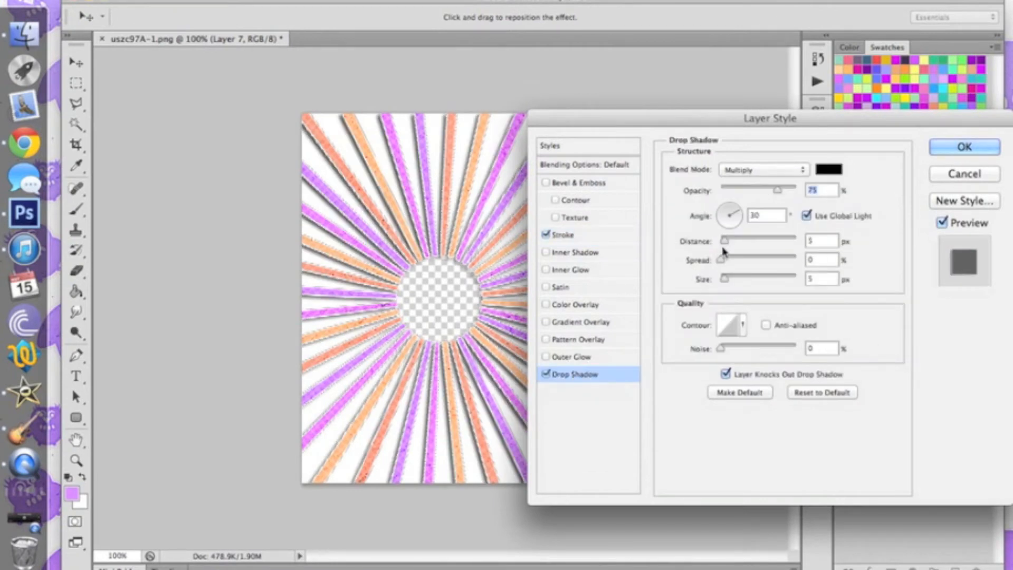
{"action": "left_click_drag", "start_coordinate": [726, 244], "coordinate": [369, 182]}
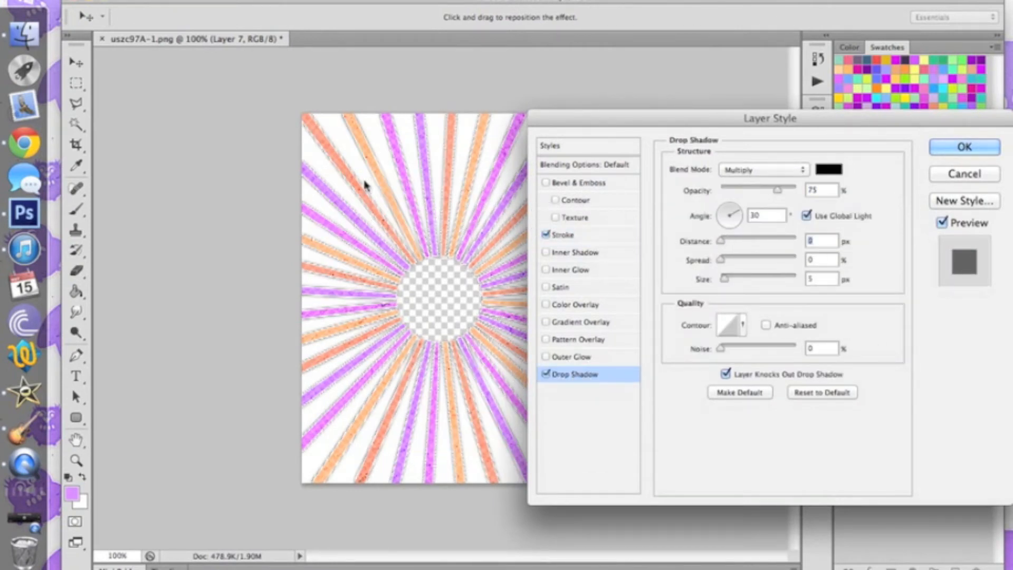
{"action": "left_click", "coordinate": [947, 152]}
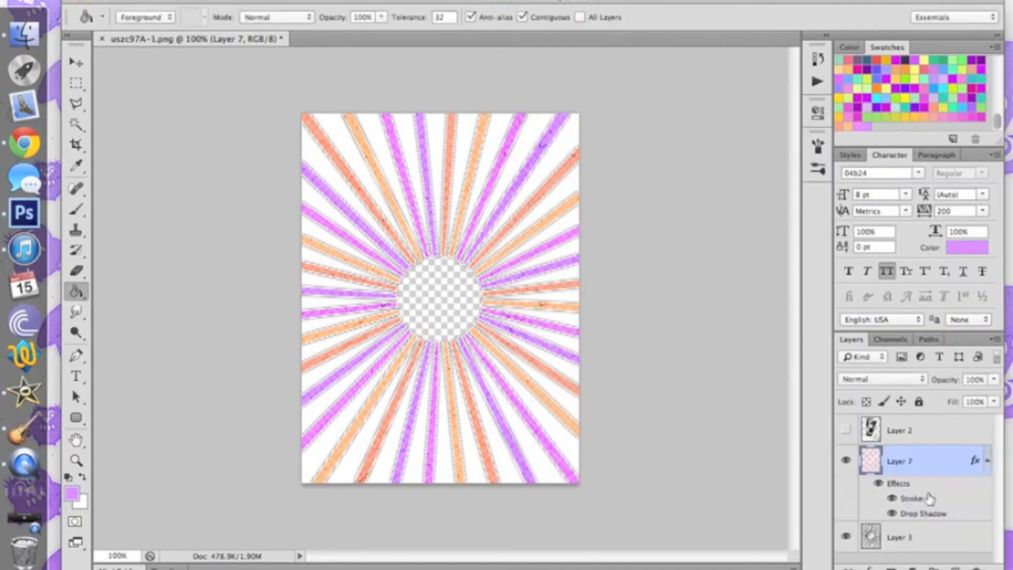
Add an empty layer directly beneath Layer 7 and merge Layer 7 down into it
{"action": "left_click", "coordinate": [937, 543]}
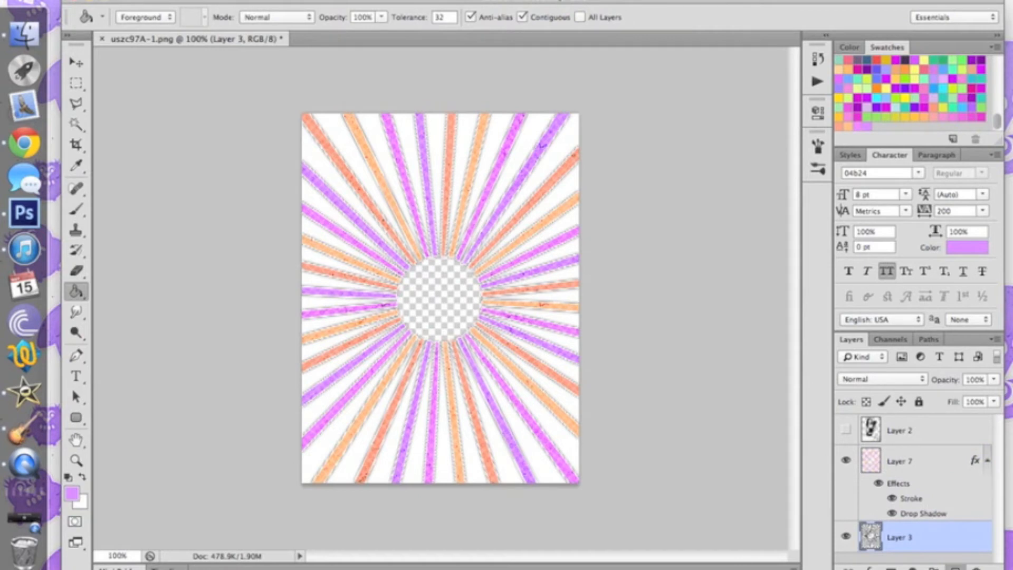
{"action": "left_click", "coordinate": [940, 493]}
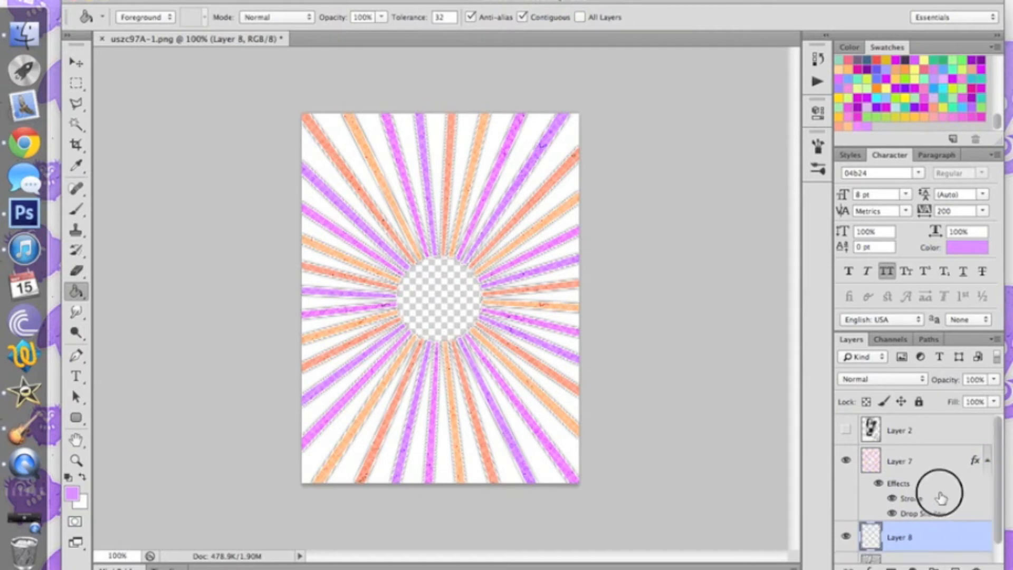
{"action": "right_click", "coordinate": [934, 464]}
{"action": "left_click", "coordinate": [821, 390]}
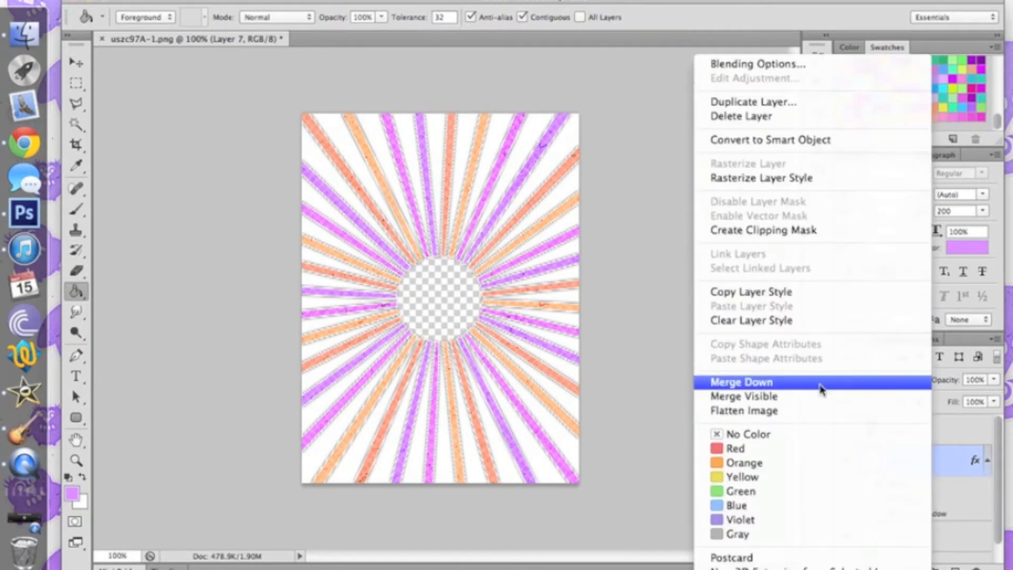
Select all the white rays on Layer 3 at once using the Magic Wand with Contiguous off
{"action": "left_click", "coordinate": [919, 496]}
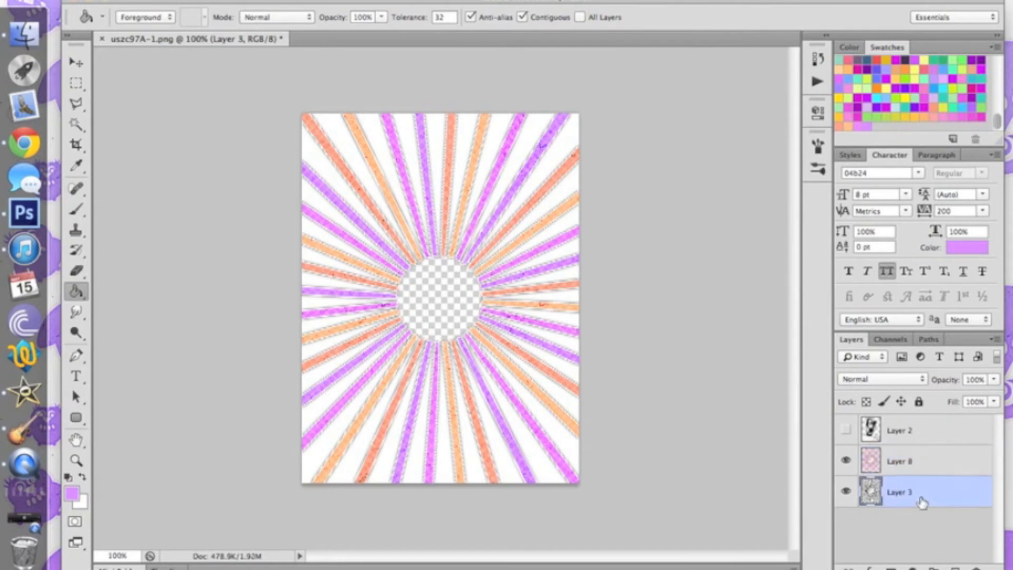
{"action": "left_click", "coordinate": [76, 124]}
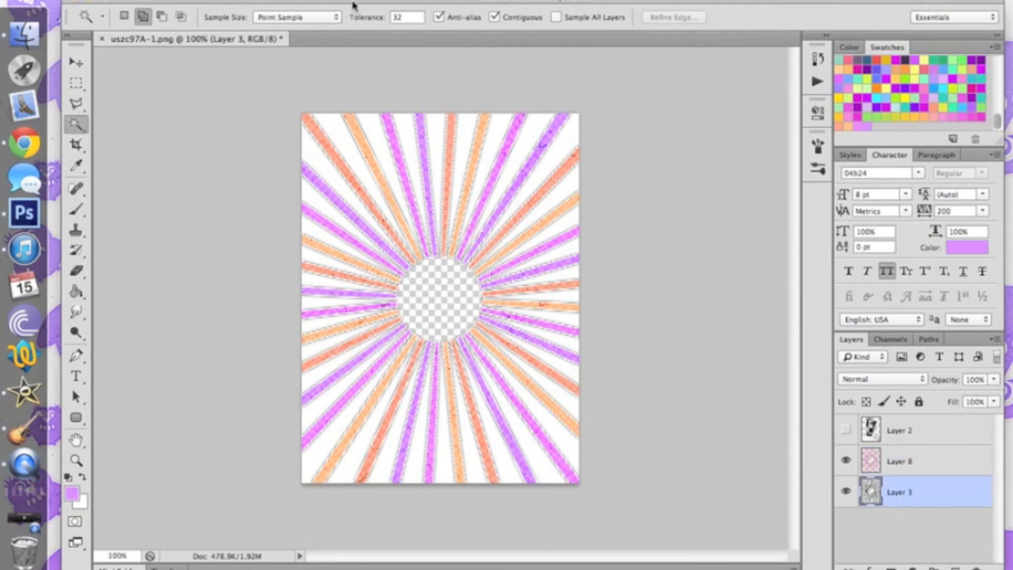
{"action": "left_click", "coordinate": [494, 17]}
{"action": "left_click", "coordinate": [468, 129]}
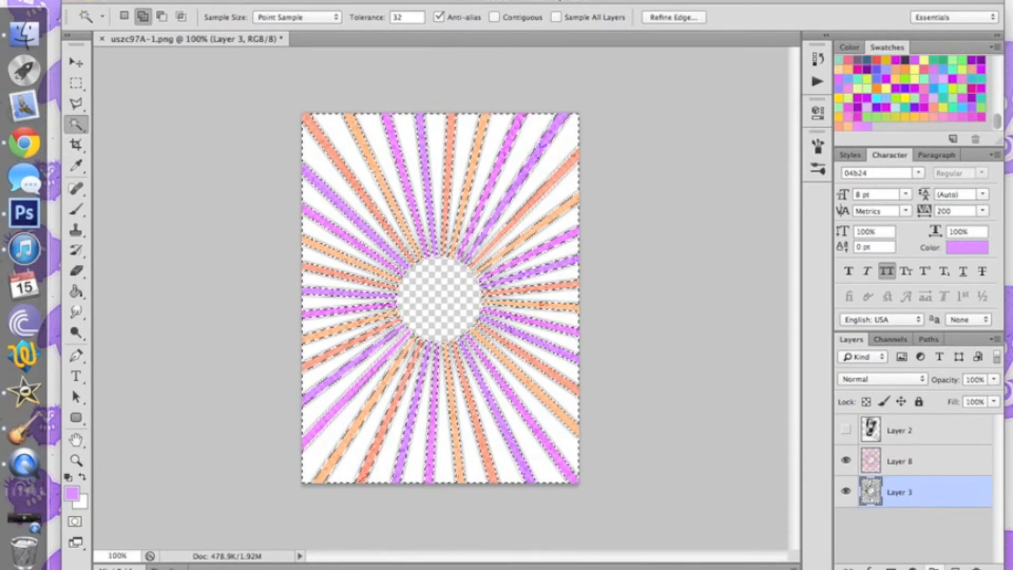
Add a layer above Layer 3 and fill the selected white rays with a very light grey
{"action": "left_click", "coordinate": [954, 566]}
{"action": "left_click", "coordinate": [76, 291]}
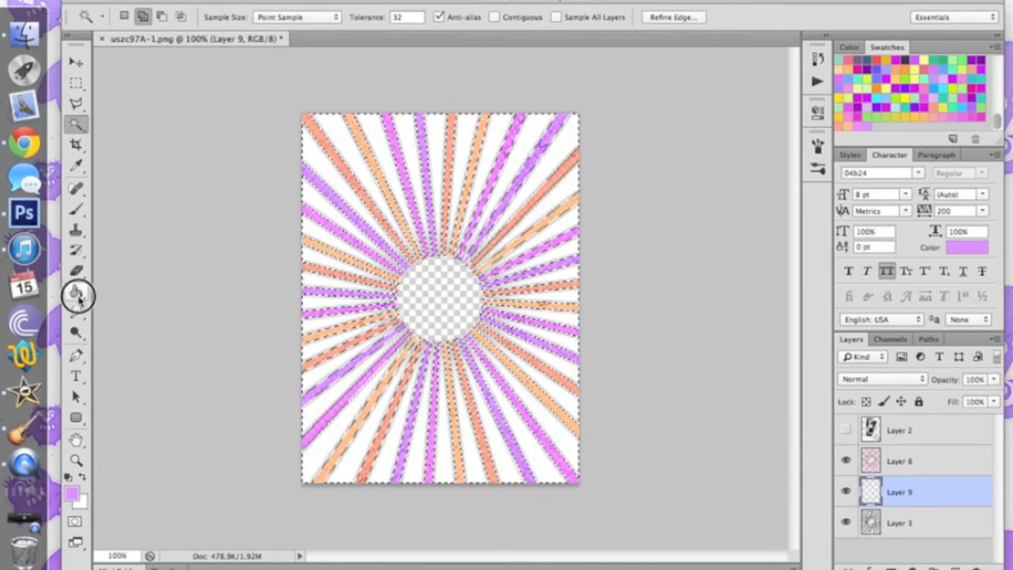
{"action": "left_click", "coordinate": [72, 493]}
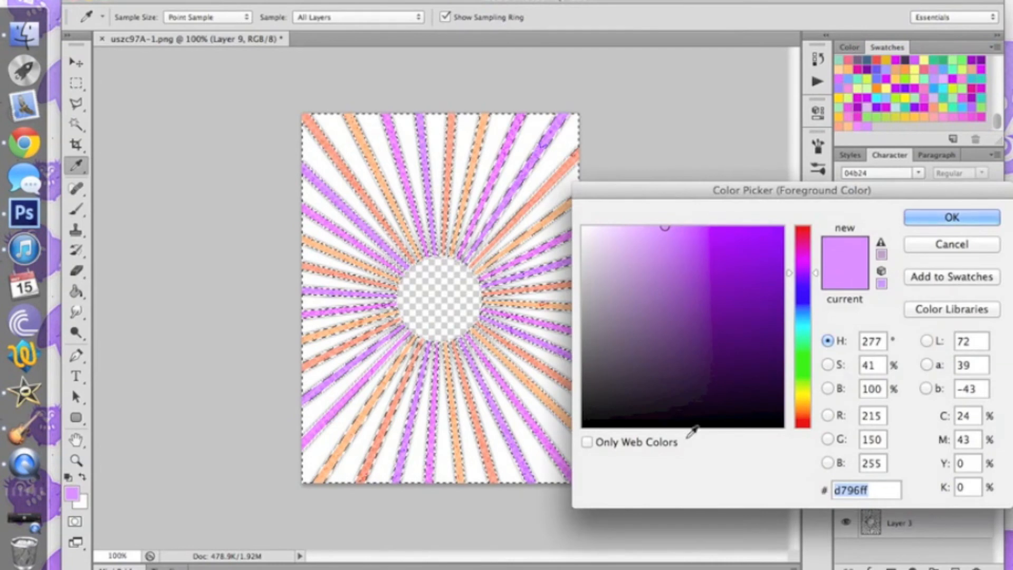
{"action": "mouse_move", "coordinate": [619, 296]}
{"action": "left_mouse_down"}
{"action": "mouse_move", "coordinate": [575, 295]}
{"action": "mouse_move", "coordinate": [546, 248]}
{"action": "left_mouse_up"}
{"action": "key", "text": "Return"}
{"action": "key", "text": "g"}
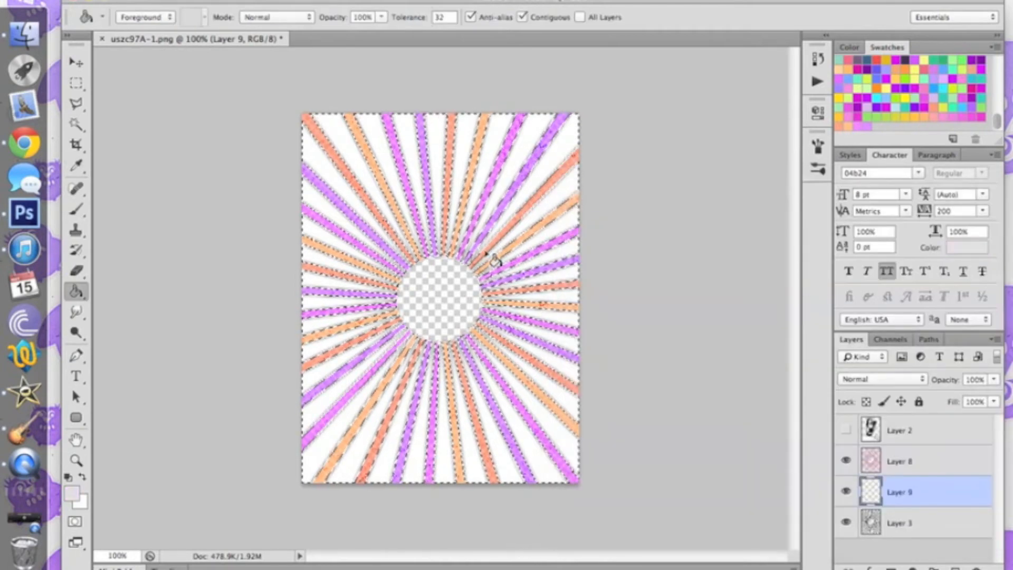
{"action": "left_click", "coordinate": [486, 254]}
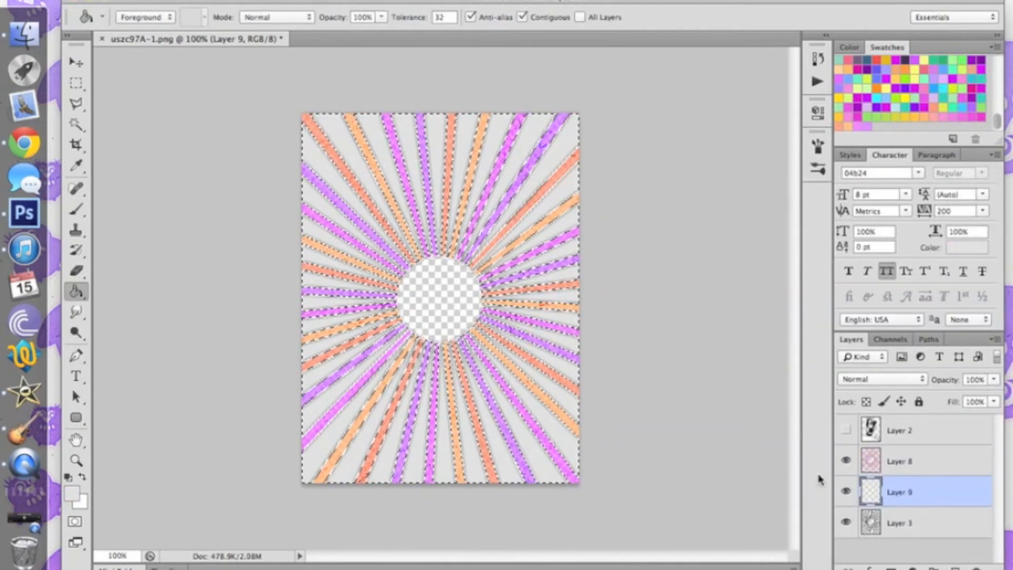
Clear the selection and delete Layer 3
{"action": "left_click", "coordinate": [913, 527]}
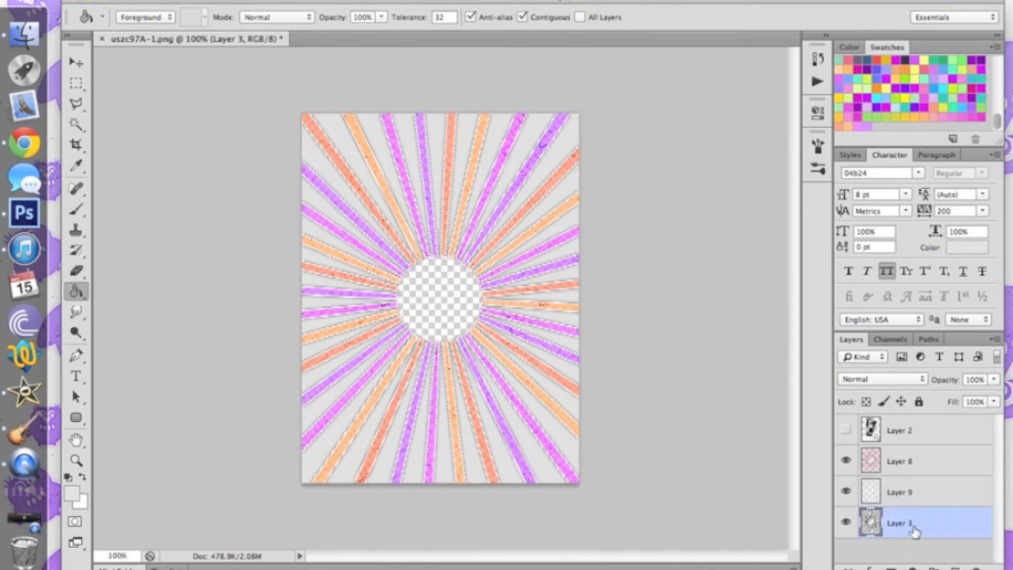
{"action": "right_click", "coordinate": [912, 528]}
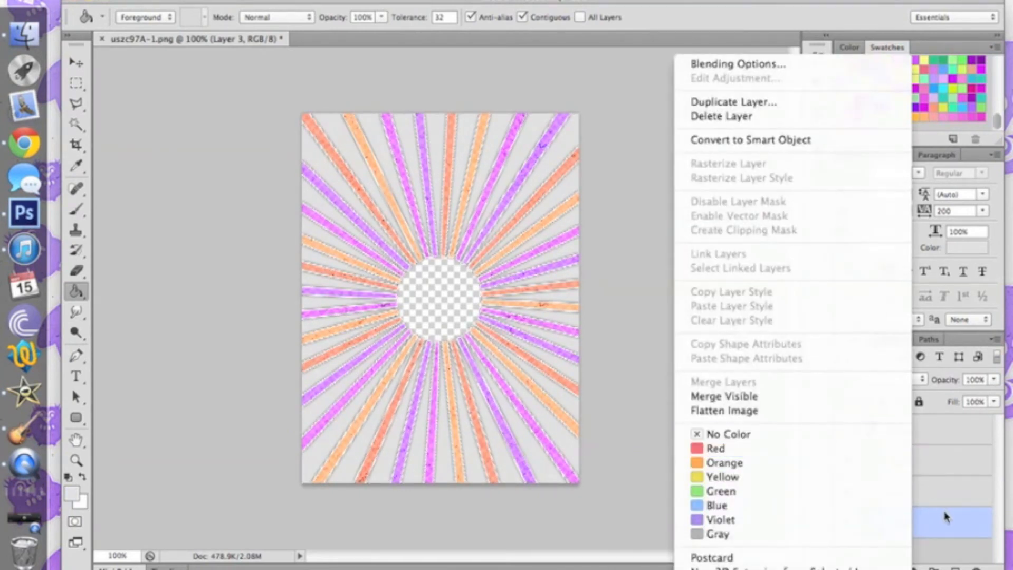
{"action": "left_click", "coordinate": [940, 524]}
{"action": "left_click_drag", "start_coordinate": [942, 524], "coordinate": [976, 566]}
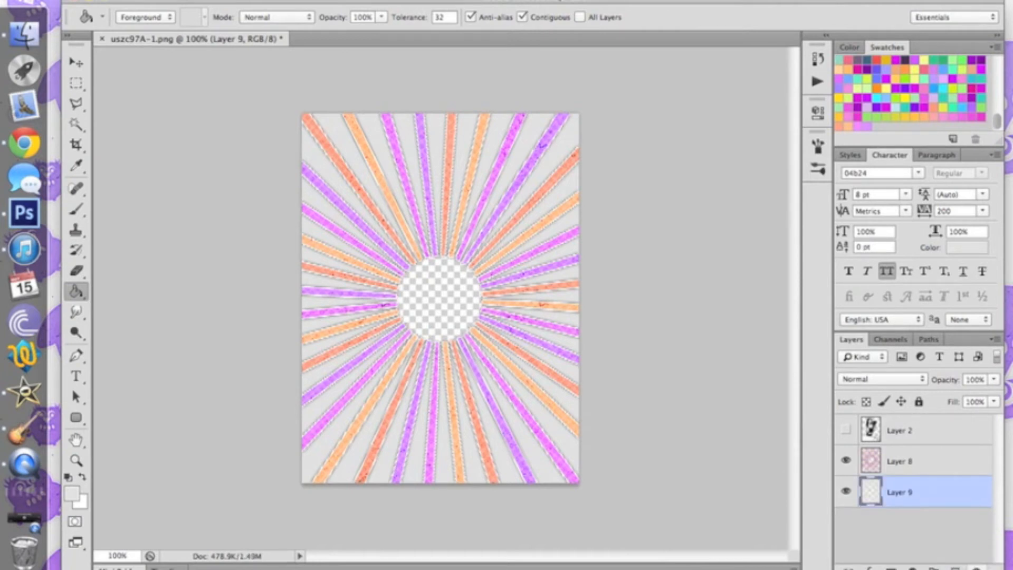
{"action": "left_click", "coordinate": [846, 430]}
{"action": "left_click", "coordinate": [845, 430]}
Select the grey wedges between each pair of salmon and orange rays on Layer 9, using the Magic Wand with Contiguous on
{"action": "left_click", "coordinate": [76, 125]}
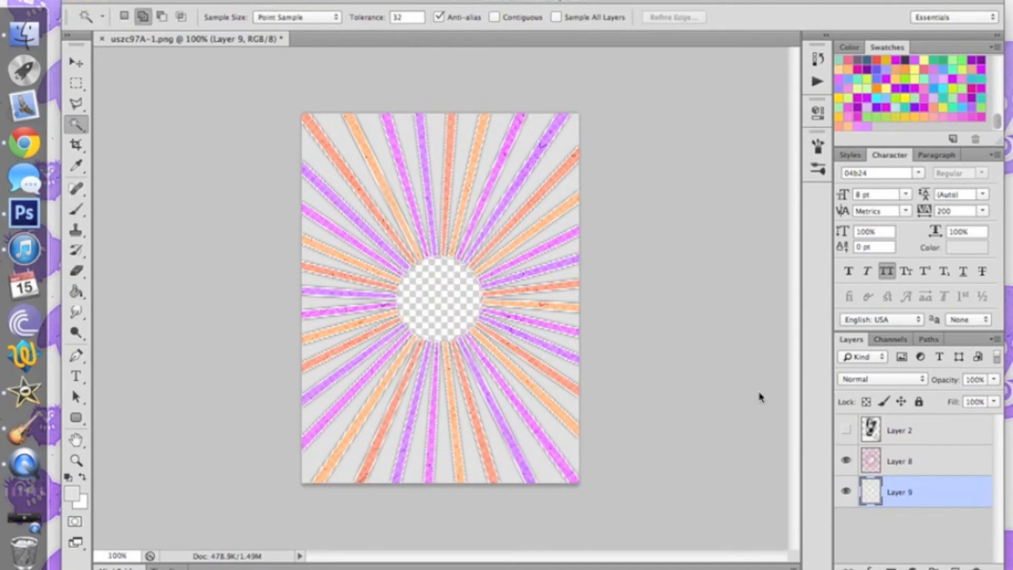
{"action": "left_click", "coordinate": [437, 126]}
{"action": "key", "text": "super+d"}
{"action": "left_click", "coordinate": [494, 17]}
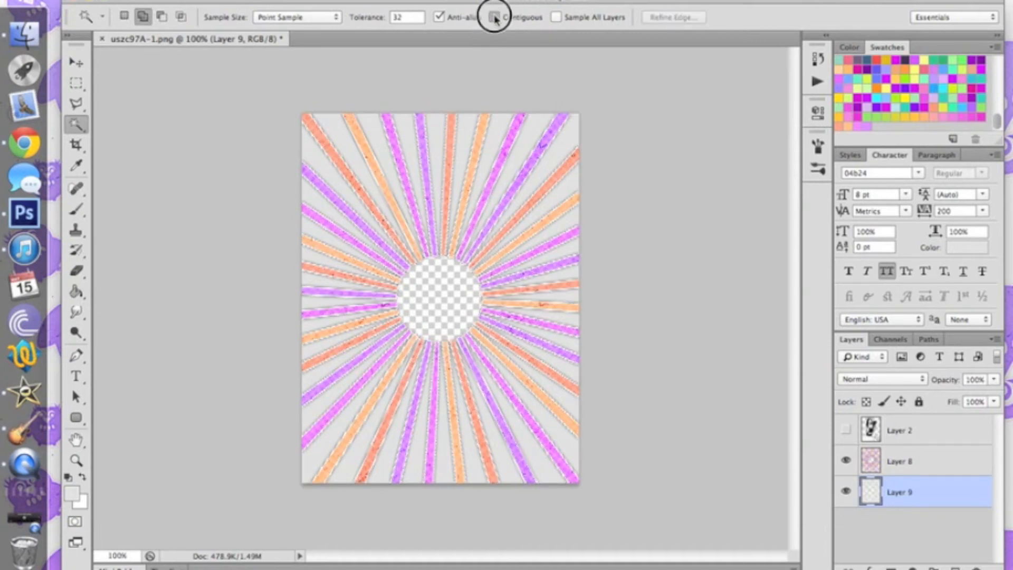
{"action": "left_click", "coordinate": [463, 125]}
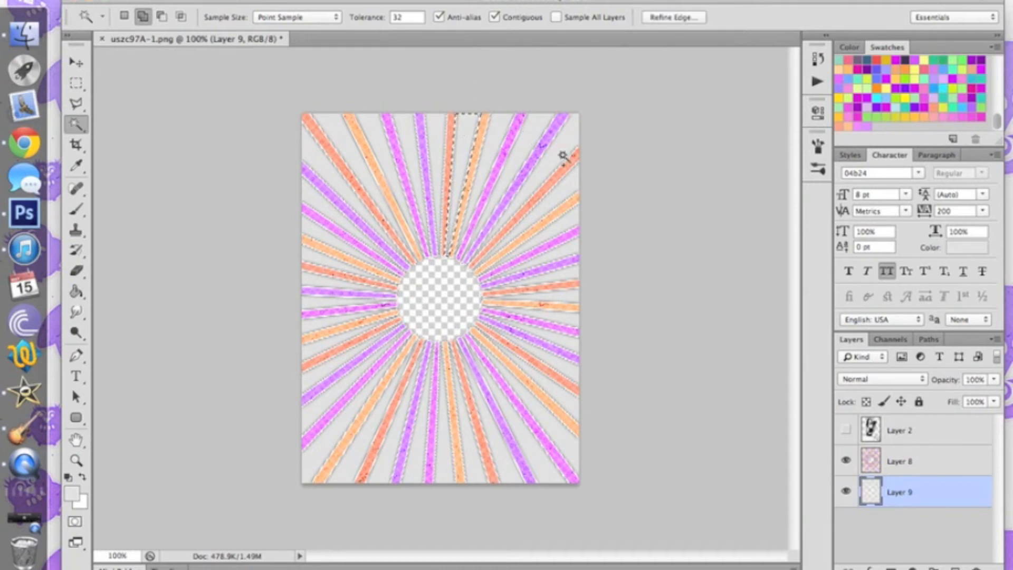
{"action": "left_click", "coordinate": [573, 190]}
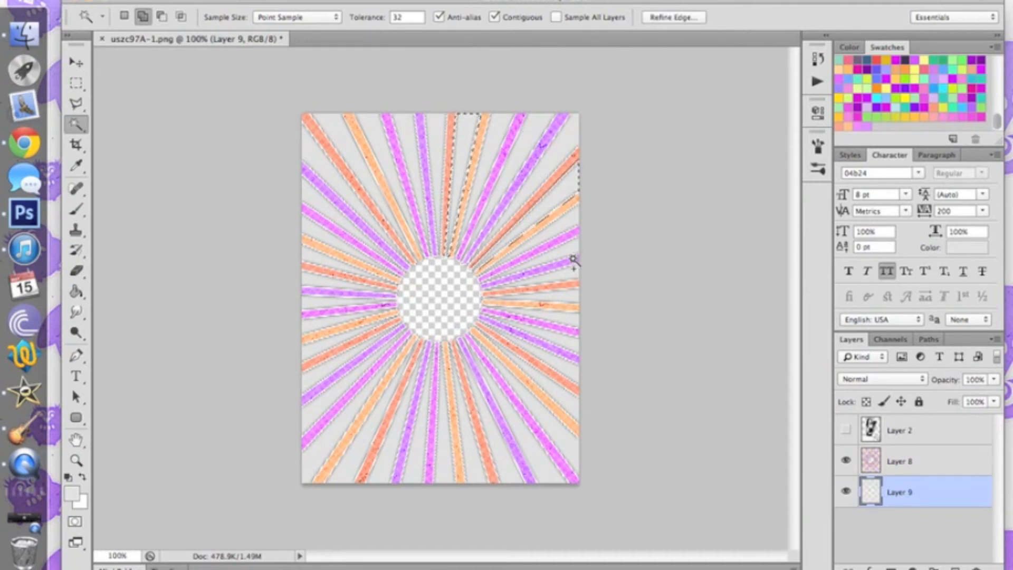
{"action": "left_click", "coordinate": [570, 402]}
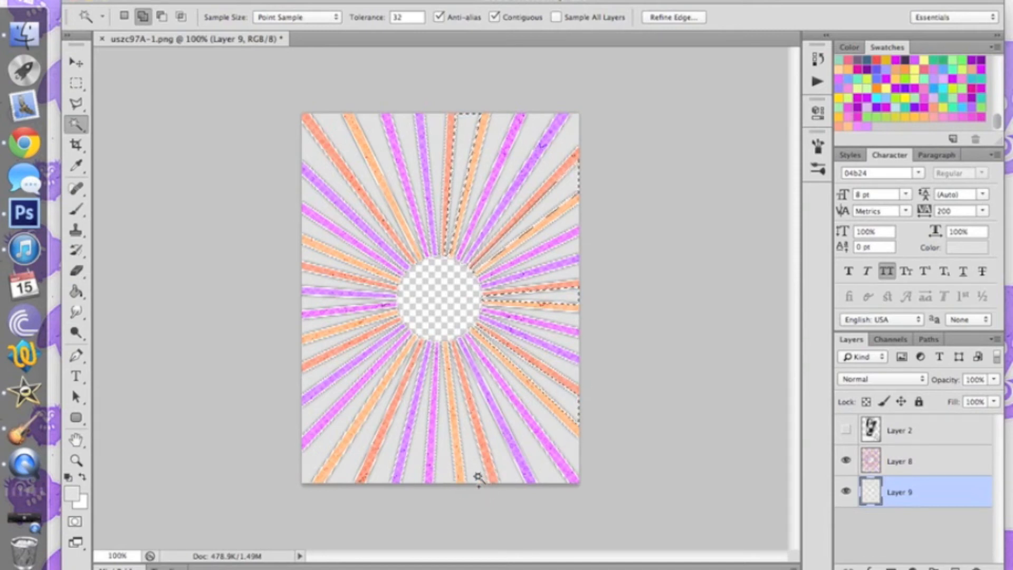
{"action": "left_click", "coordinate": [352, 469]}
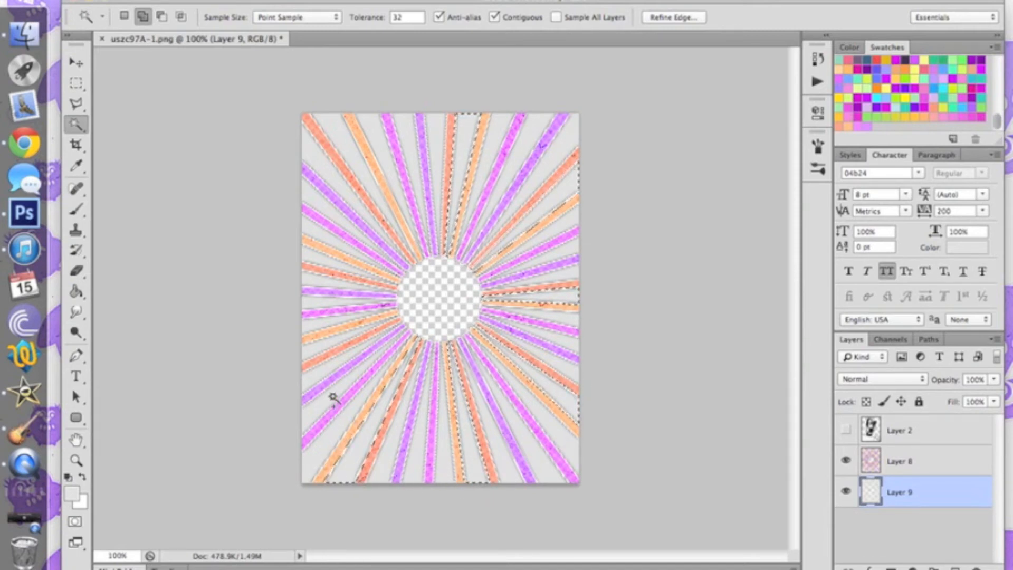
{"action": "left_click", "coordinate": [310, 347]}
{"action": "left_click", "coordinate": [314, 257]}
{"action": "left_click", "coordinate": [337, 136]}
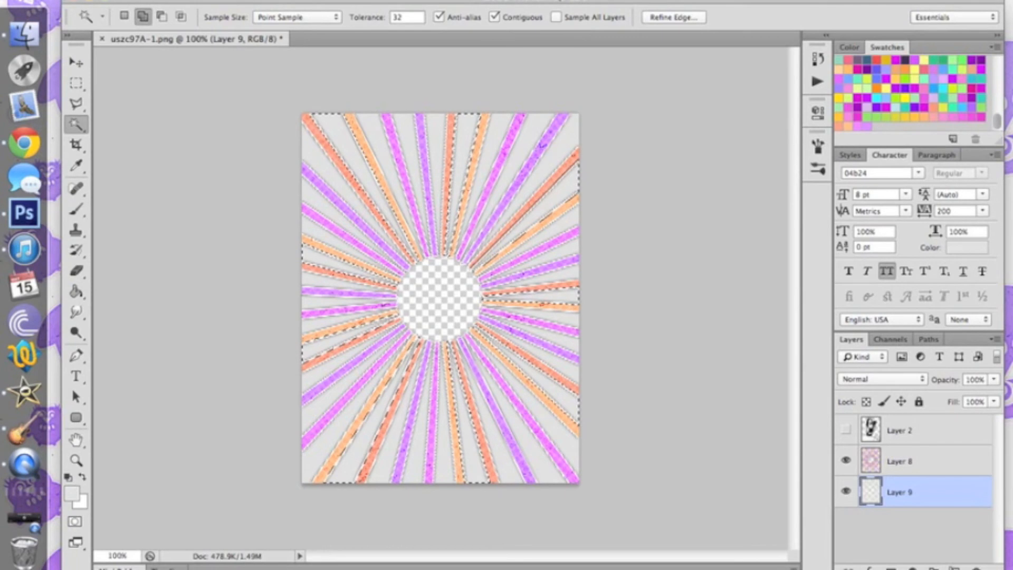
Add a layer above Layer 9 and choose the 33 px star-in-circle brush tip for the Brush tool
{"action": "left_click", "coordinate": [950, 566]}
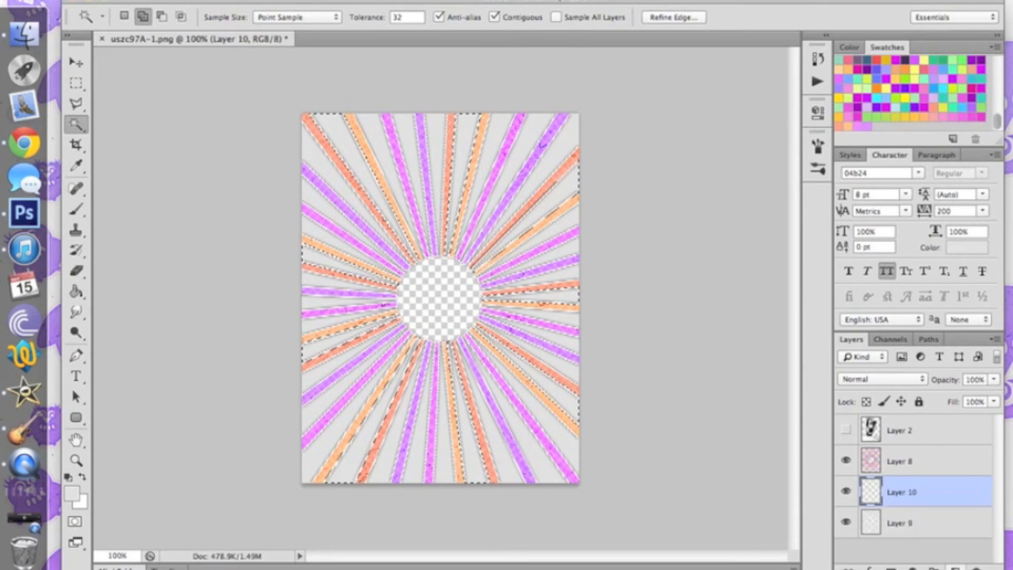
{"action": "left_click", "coordinate": [74, 211]}
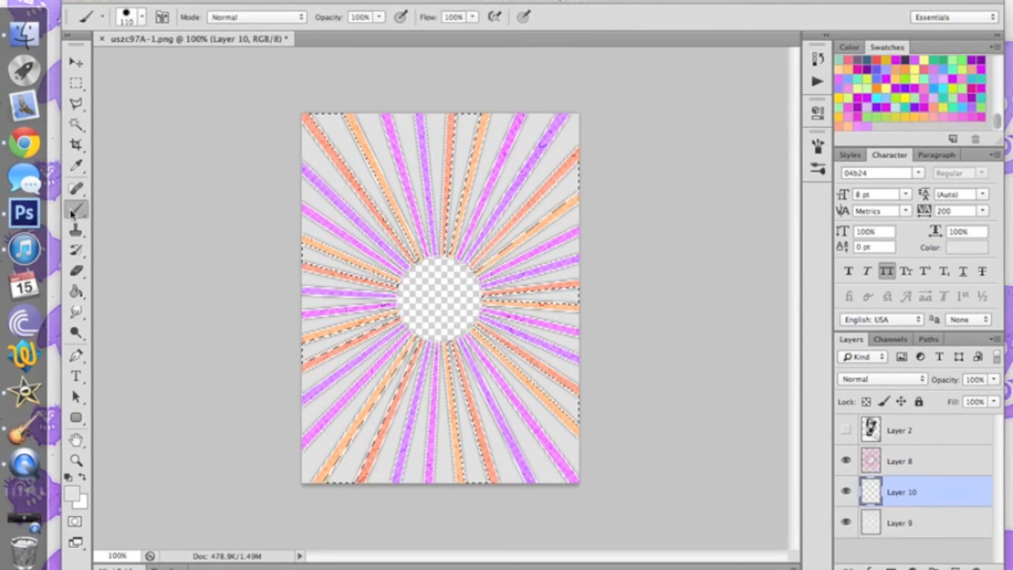
{"action": "left_click", "coordinate": [818, 147]}
{"action": "left_click_drag", "start_coordinate": [790, 165], "coordinate": [790, 225]}
{"action": "left_click", "coordinate": [690, 204]}
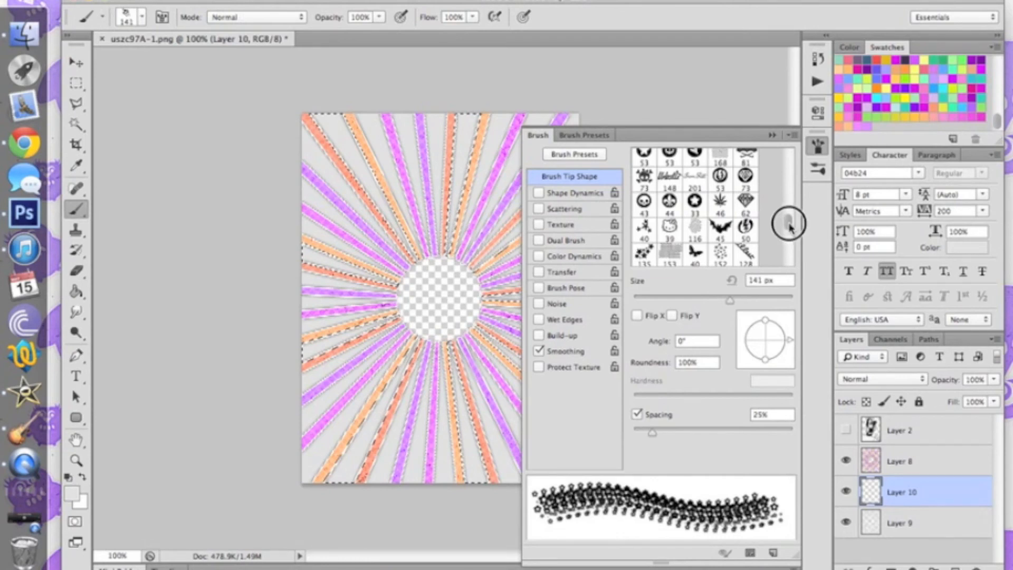
{"action": "left_click", "coordinate": [694, 201]}
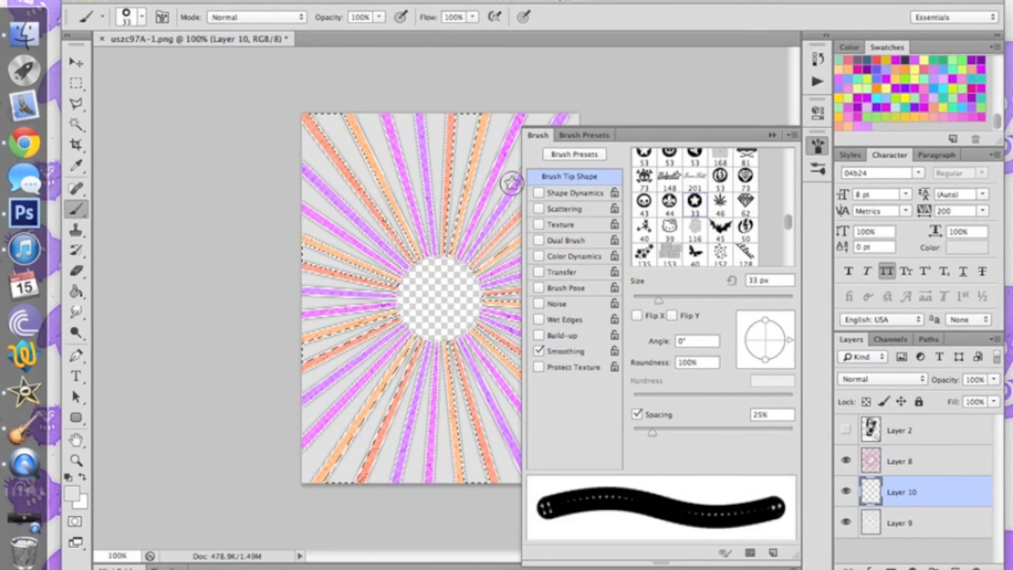
{"action": "left_click", "coordinate": [772, 134]}
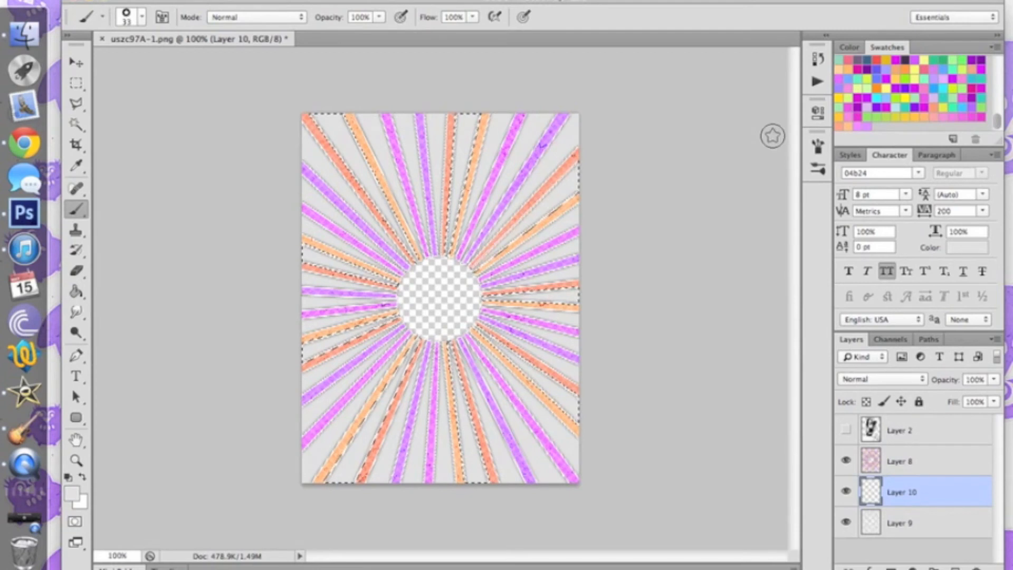
Stamp the star brush in every selected wedge on Layer 10, in salmon near the outer edge and in light orange farther inward
{"action": "left_click", "coordinate": [838, 126]}
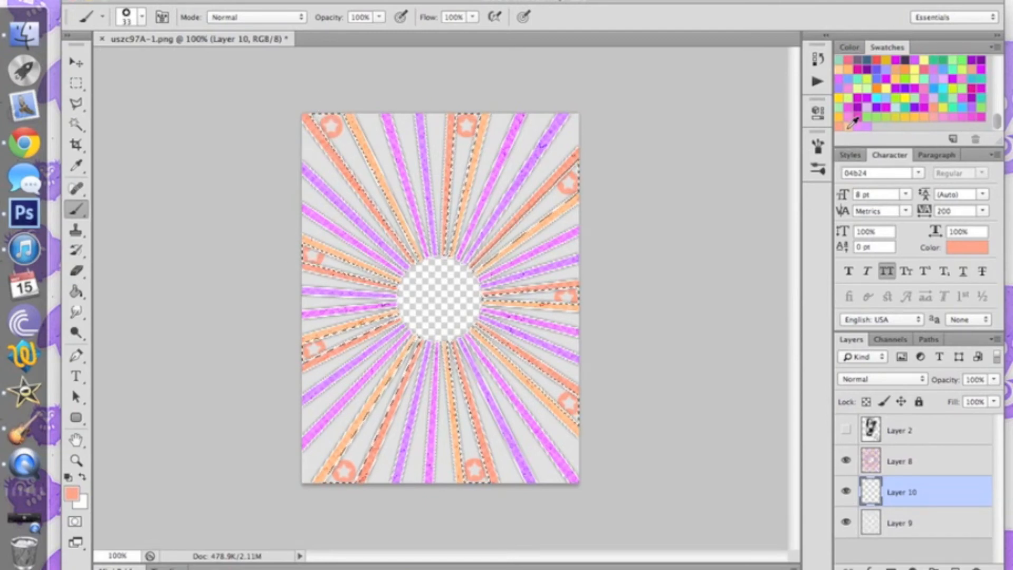
{"action": "left_click", "coordinate": [848, 127]}
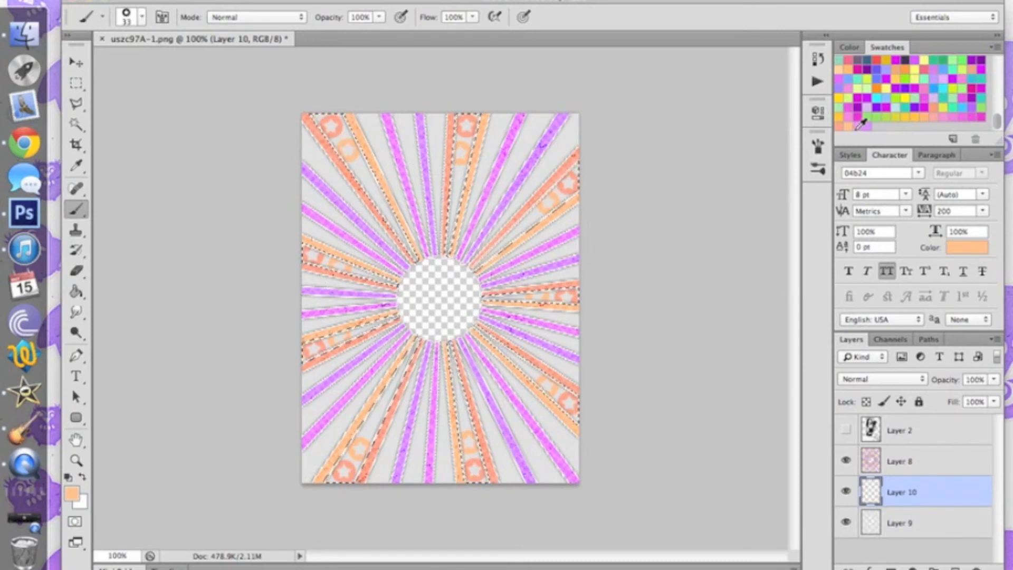
Stamp more stars farther inward in every selected wedge on Layer 10, in pink and in light violet, and check them against Layer 2
{"action": "left_click", "coordinate": [858, 127]}
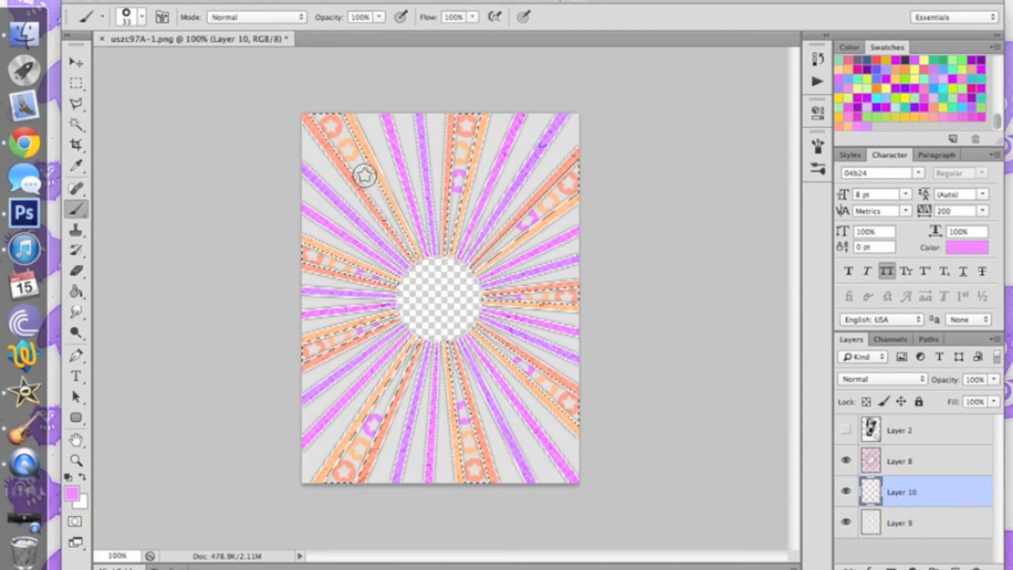
{"action": "left_click", "coordinate": [866, 127]}
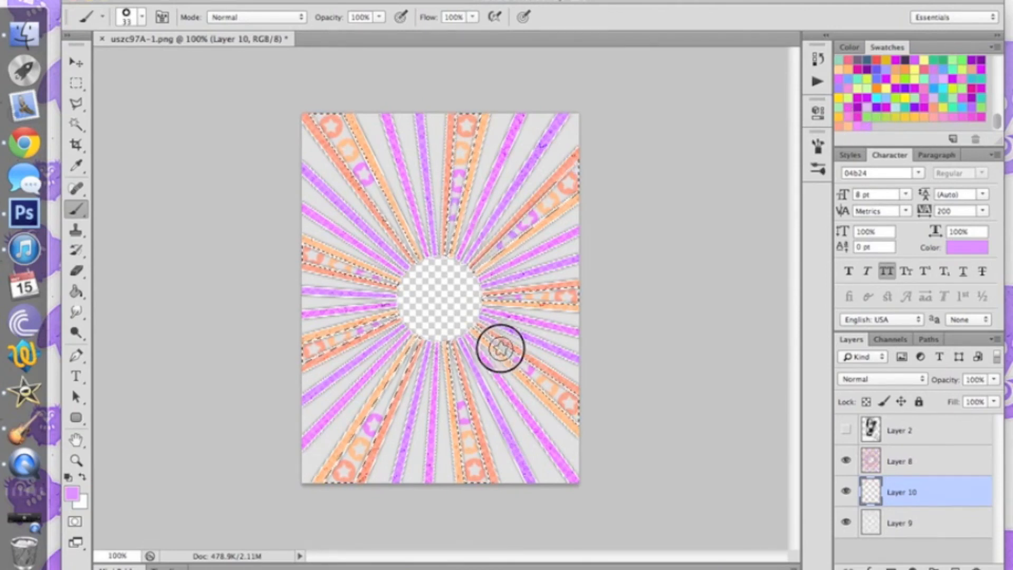
{"action": "left_click", "coordinate": [845, 430]}
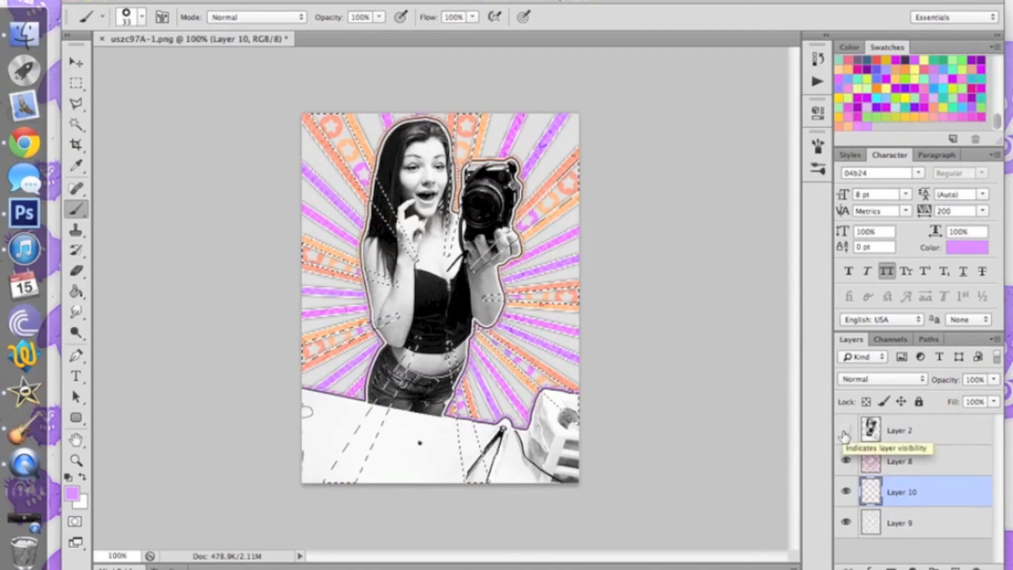
{"action": "left_click", "coordinate": [846, 430]}
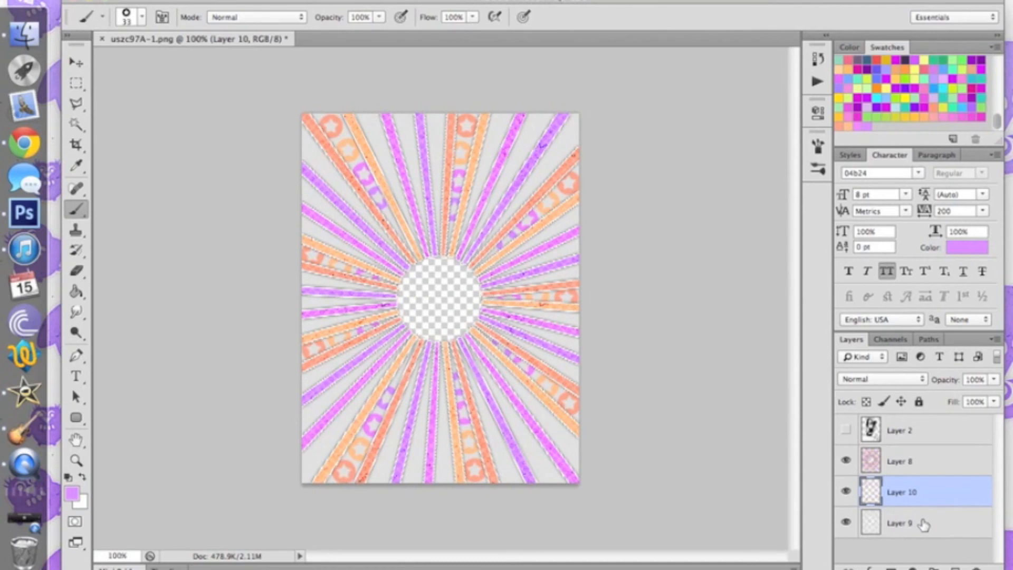
Add a Pattern Overlay to Layer 10 using the light grey speckled texture with the Color Burn blend mode
{"action": "double_click", "coordinate": [944, 493]}
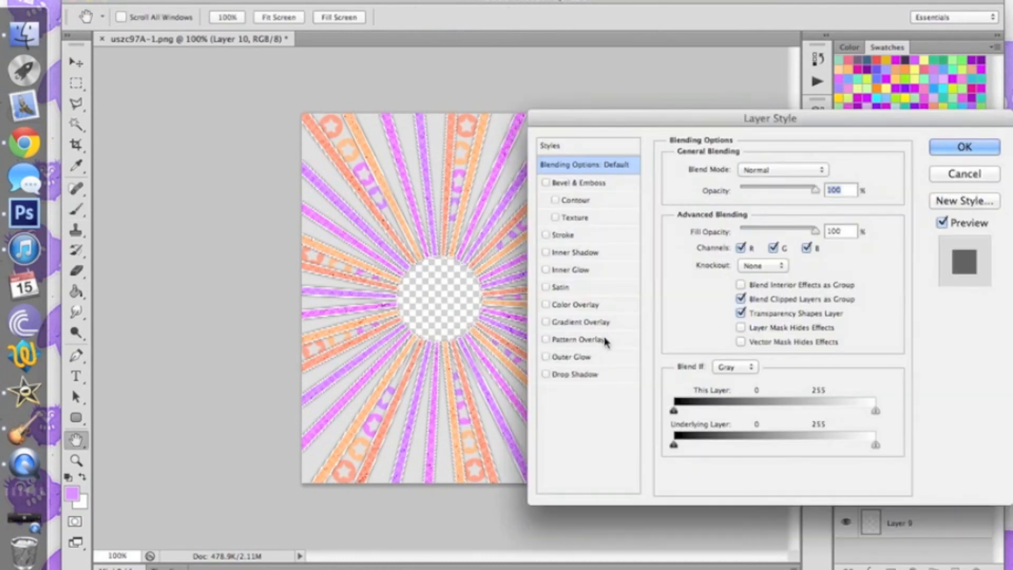
{"action": "left_click", "coordinate": [604, 339]}
{"action": "left_click", "coordinate": [768, 225]}
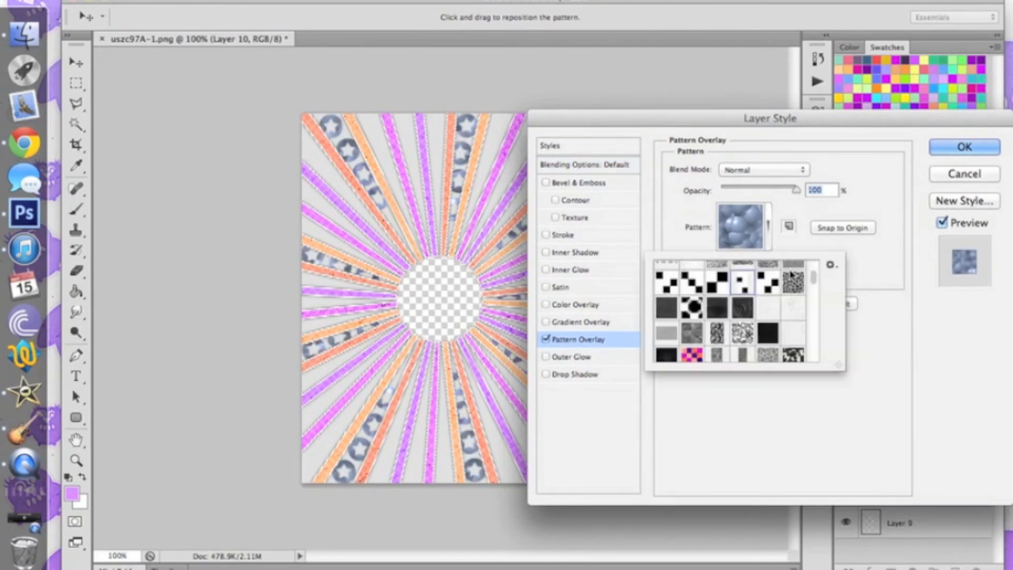
{"action": "left_click", "coordinate": [795, 306]}
{"action": "left_click", "coordinate": [773, 165]}
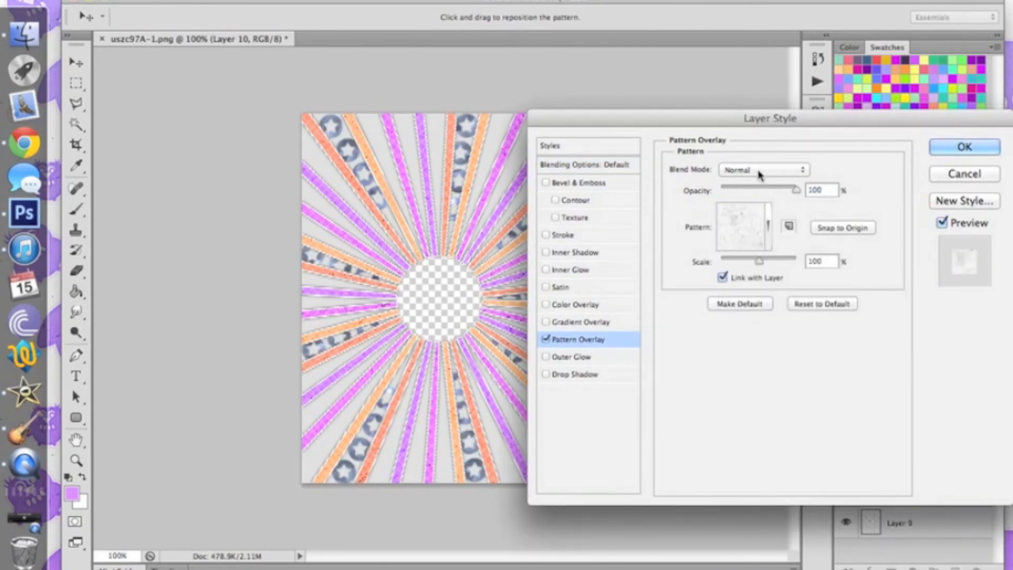
{"action": "left_click", "coordinate": [759, 170]}
{"action": "left_click", "coordinate": [747, 222]}
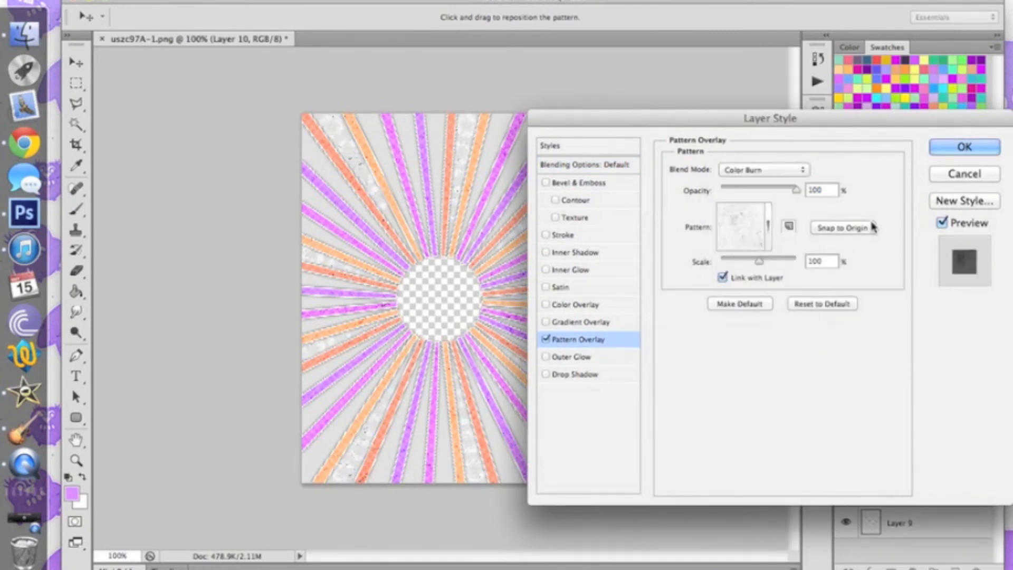
{"action": "left_click", "coordinate": [950, 145]}
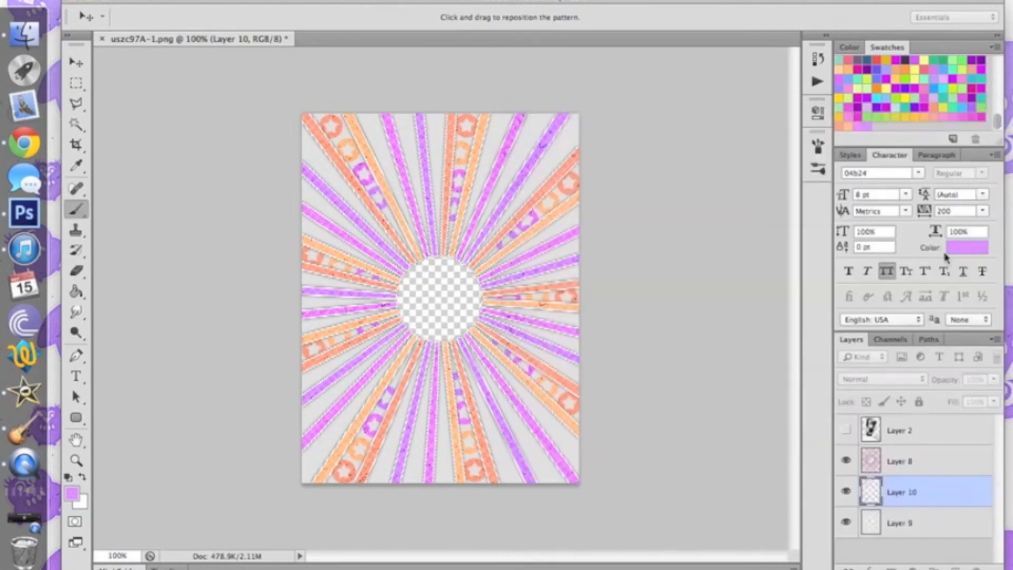
Try to merge Layer 8 down into Layer 10
{"action": "left_click", "coordinate": [939, 464]}
{"action": "right_click", "coordinate": [940, 466]}
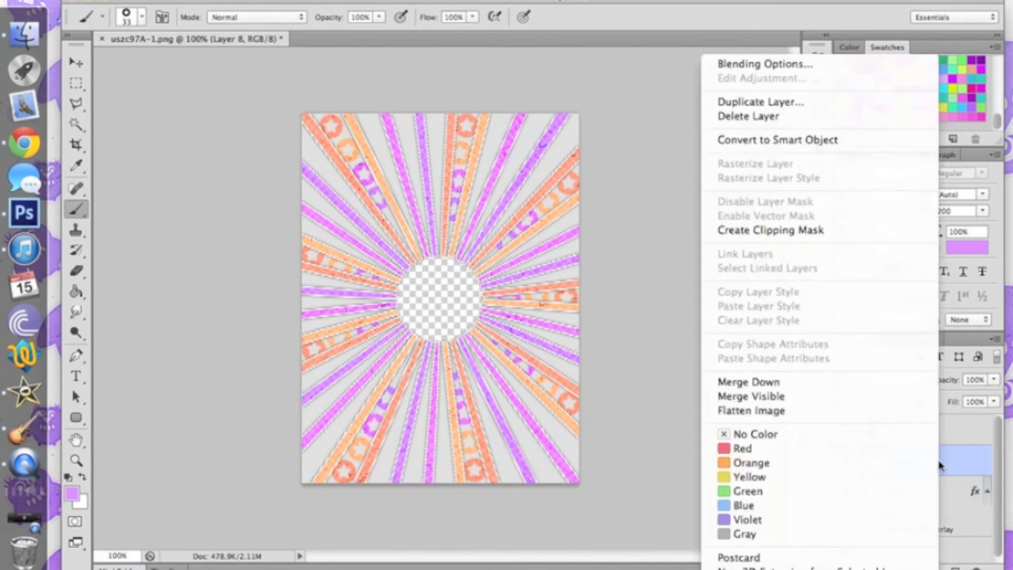
{"action": "left_click", "coordinate": [844, 383]}
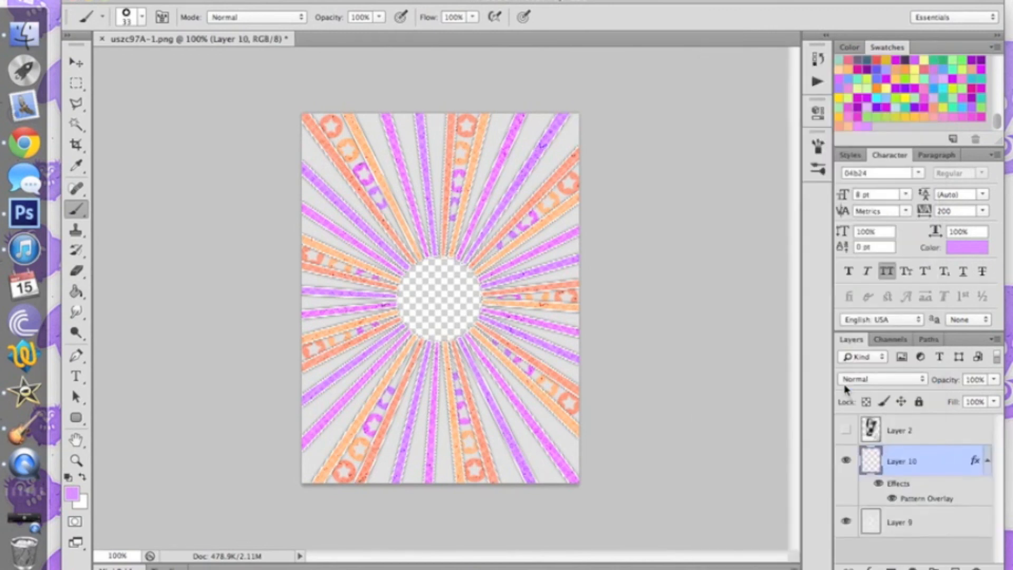
{"action": "key", "text": "ctrl+z"}
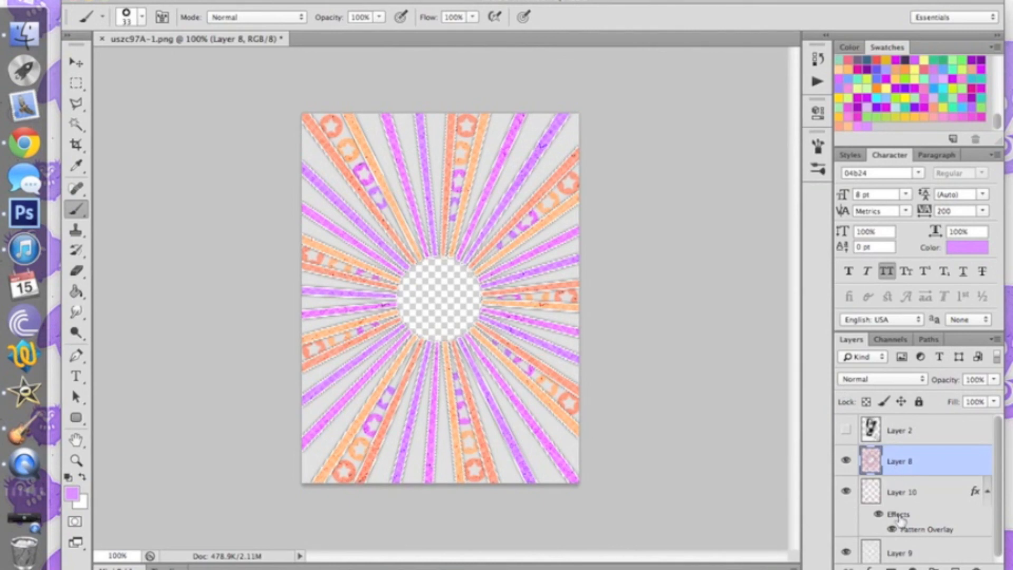
Add an empty layer above Layer 9 and merge Layer 10 and Layer 8 down into it
{"action": "left_click", "coordinate": [924, 552]}
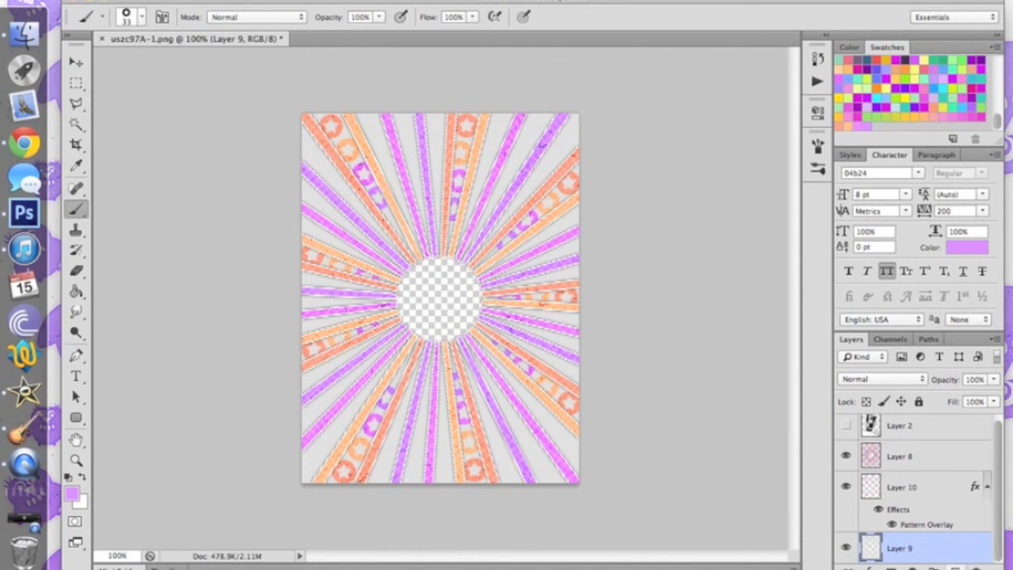
{"action": "left_click", "coordinate": [955, 568]}
{"action": "left_click", "coordinate": [924, 493]}
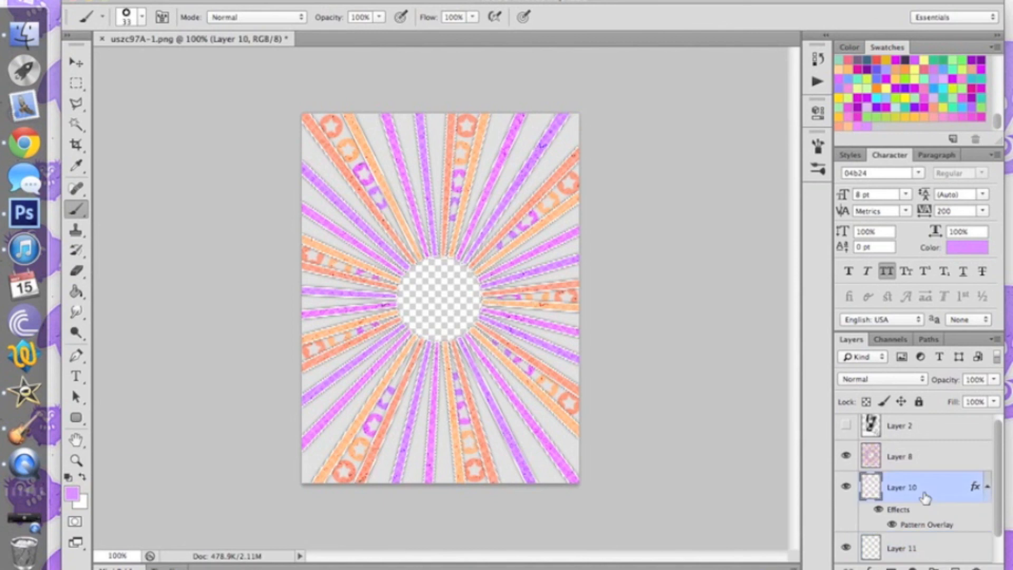
{"action": "key", "text": "super+e"}
{"action": "left_click", "coordinate": [926, 469]}
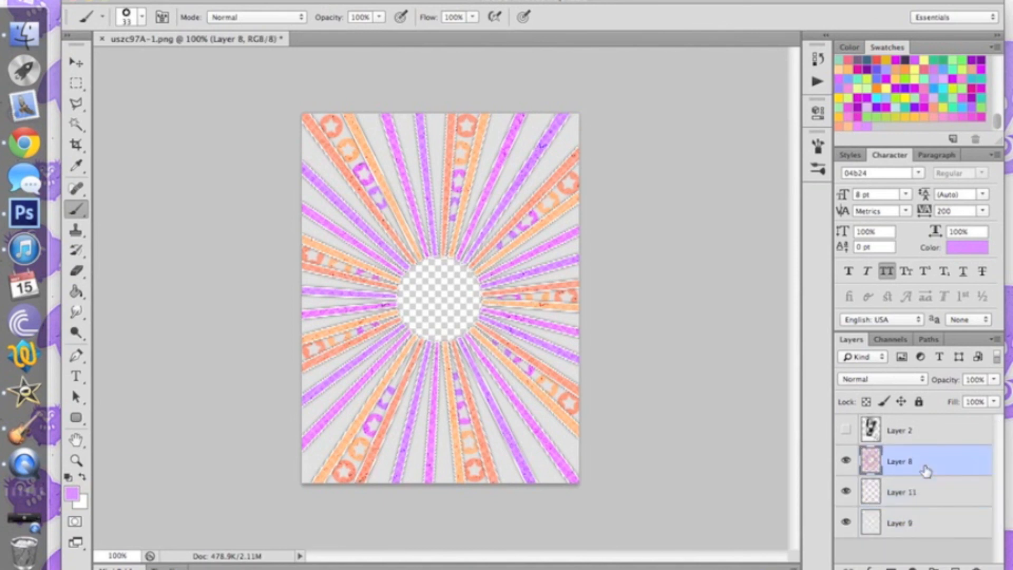
{"action": "key", "text": "super+e"}
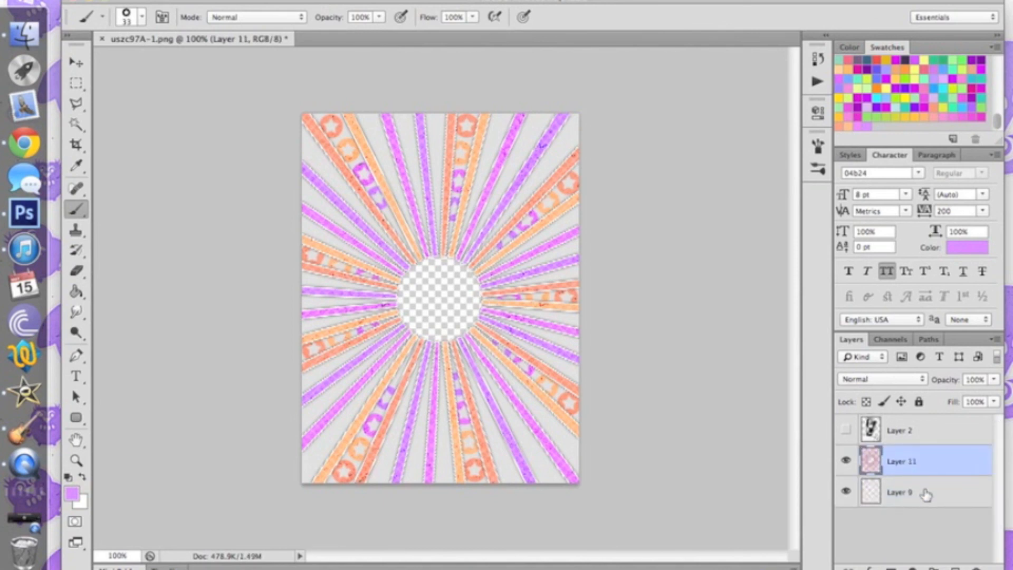
Select the grey wedges between neighbouring orange and pink rays on Layer 9 with the Magic Wand, Contiguous on
{"action": "left_click", "coordinate": [926, 494]}
{"action": "left_click", "coordinate": [78, 125]}
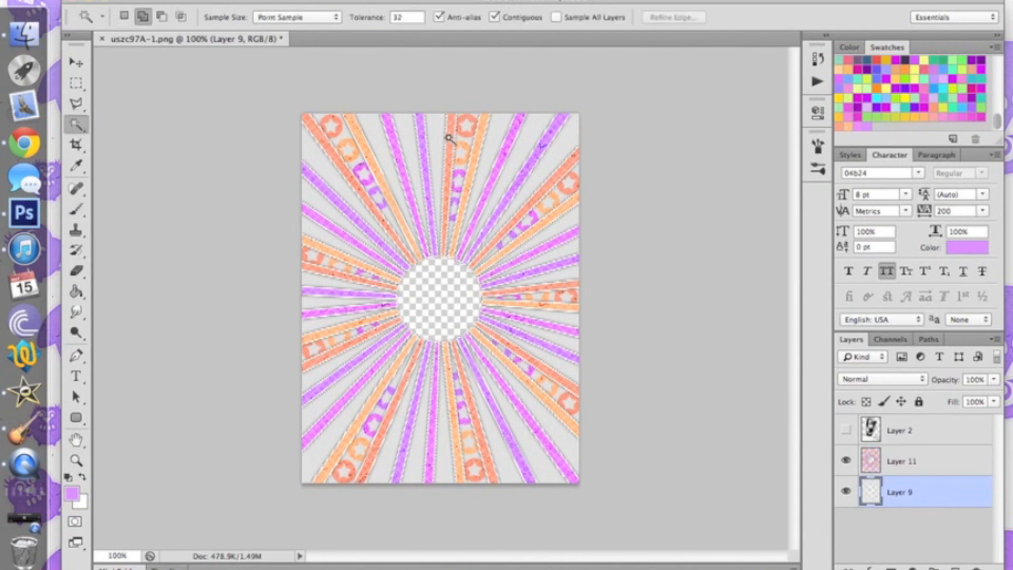
{"action": "left_click", "coordinate": [503, 123]}
{"action": "left_click", "coordinate": [561, 222]}
{"action": "left_click", "coordinate": [575, 316]}
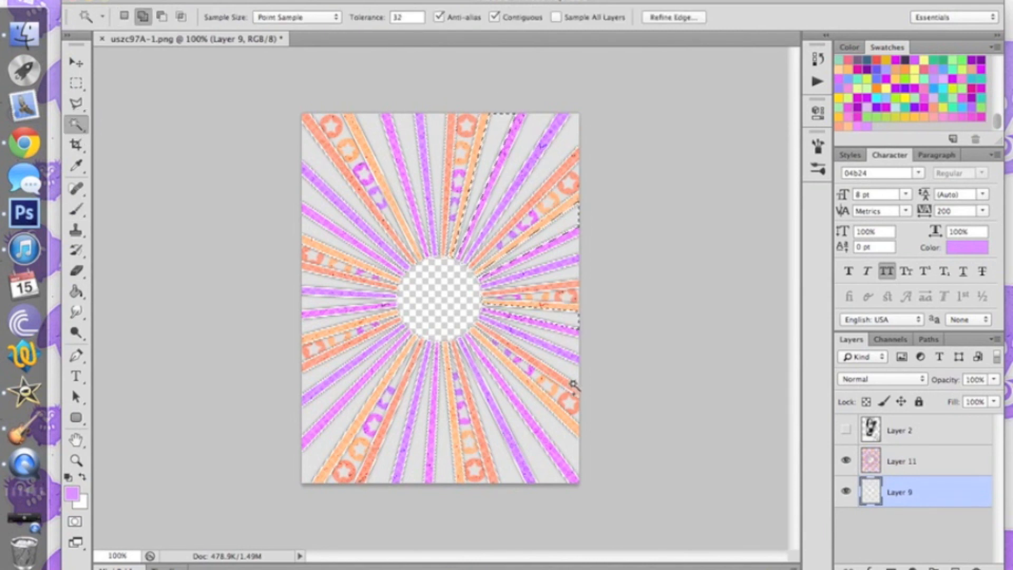
{"action": "left_click", "coordinate": [564, 440]}
{"action": "left_click", "coordinate": [442, 472]}
{"action": "left_click", "coordinate": [323, 451]}
{"action": "left_click", "coordinate": [312, 324]}
{"action": "left_click", "coordinate": [311, 228]}
{"action": "left_click", "coordinate": [376, 135]}
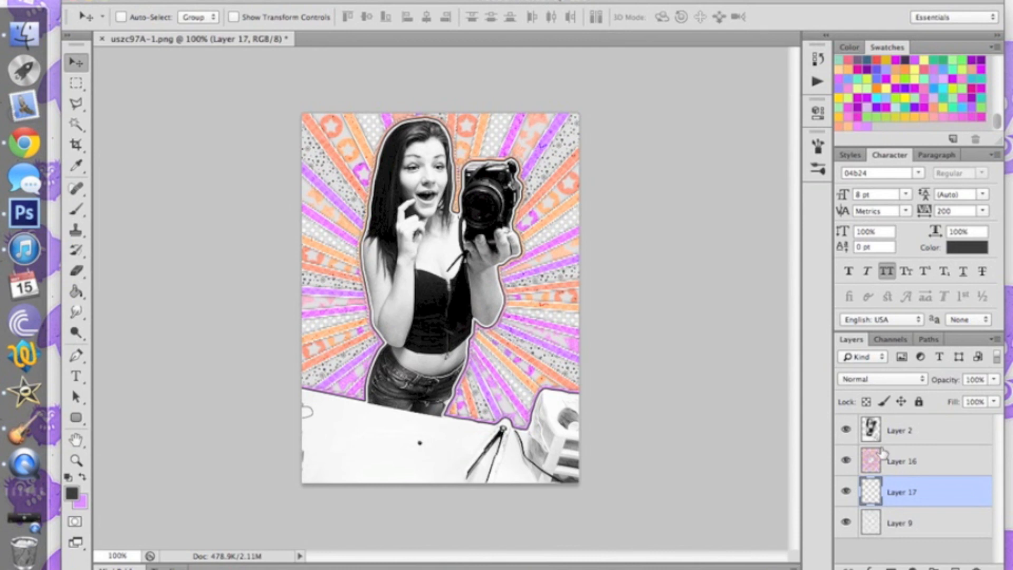
Merge Layer 16 and Layer 17 down into Layer 9, leaving the Layer 2 cutout separate
{"action": "left_click", "coordinate": [901, 462]}
{"action": "right_click", "coordinate": [903, 462]}
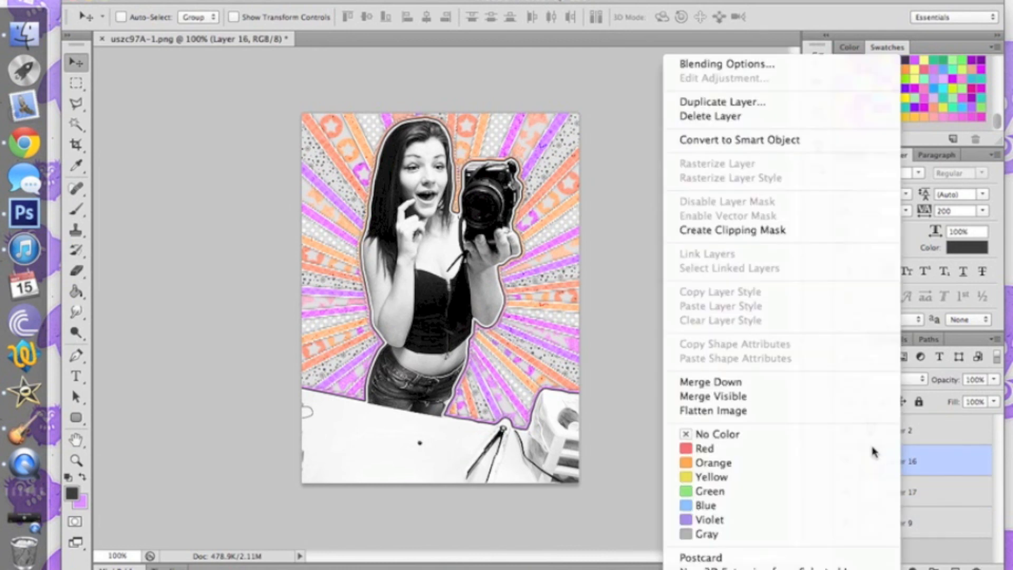
{"action": "left_click", "coordinate": [800, 383]}
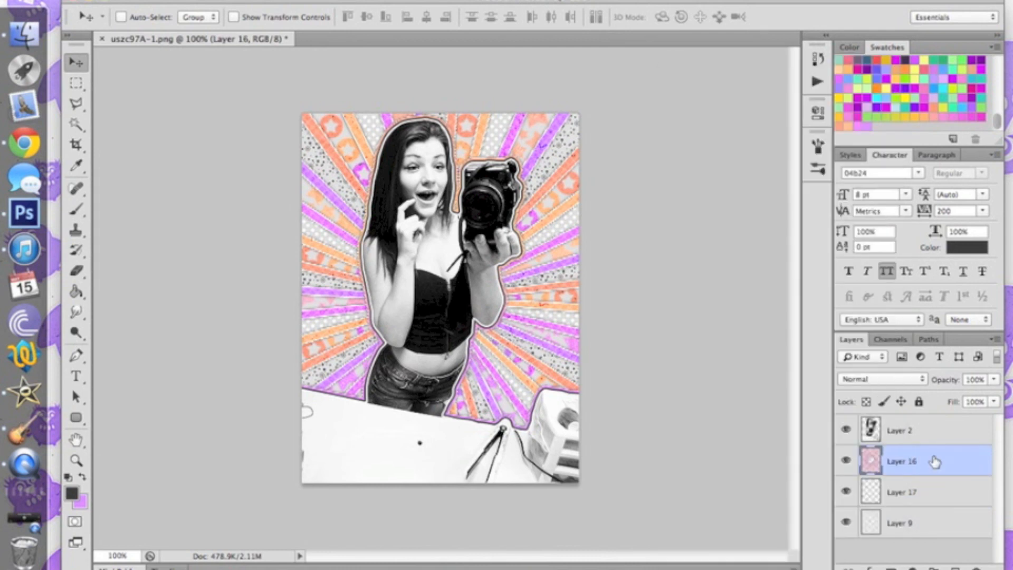
{"action": "right_click", "coordinate": [927, 455]}
{"action": "left_click", "coordinate": [851, 388]}
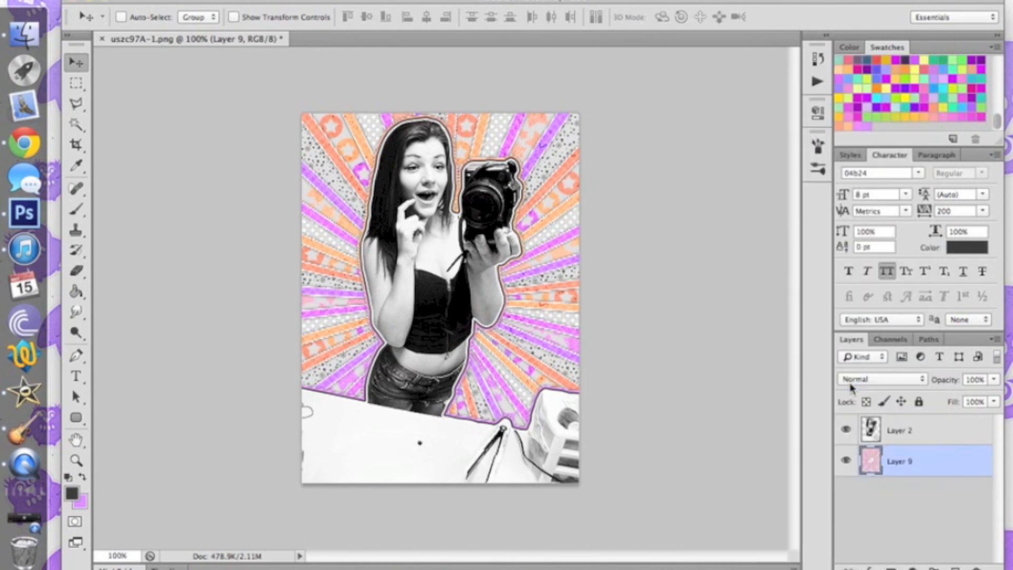